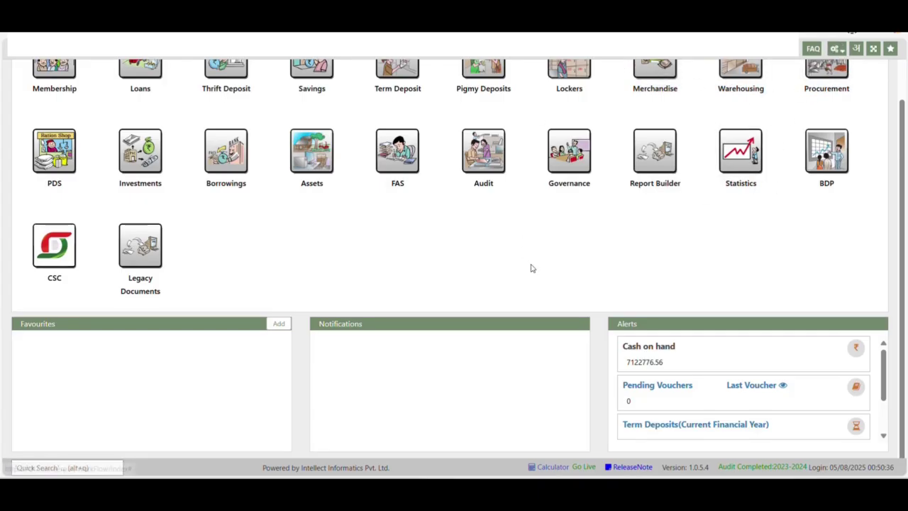
Step: Open the Chart of Accounts from the FAS configuration
scroll(532, 265, up, 2)
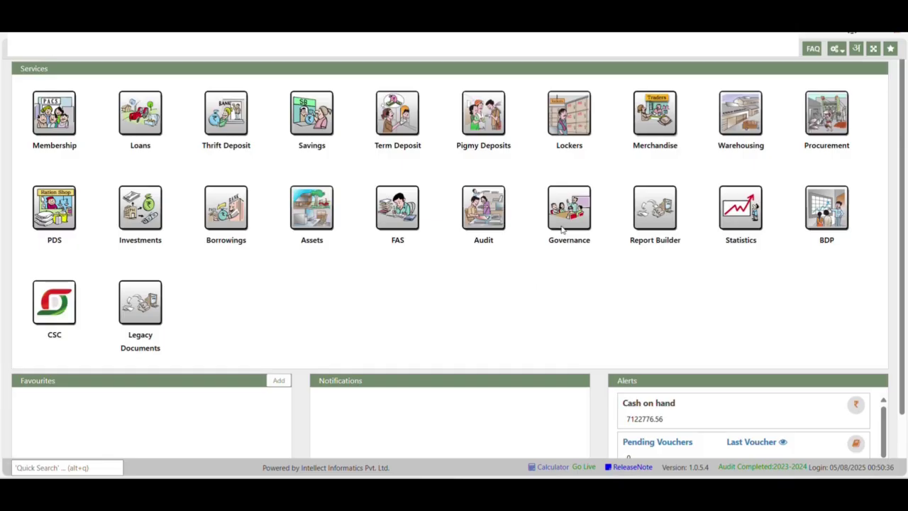
click(837, 52)
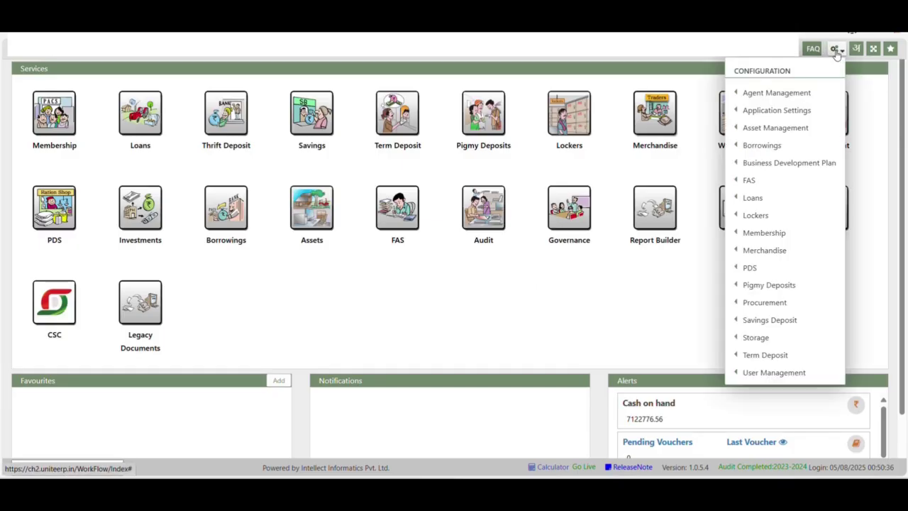
click(761, 114)
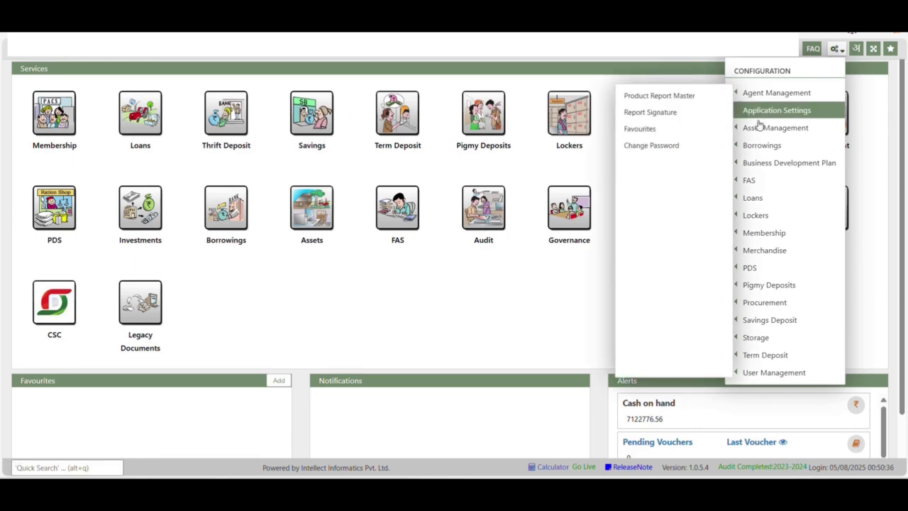
mouse_move(749, 183)
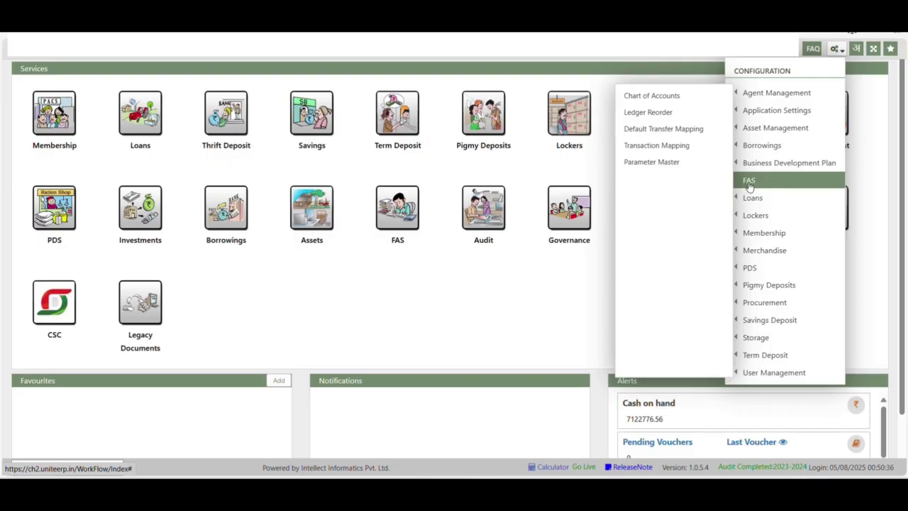
click(642, 99)
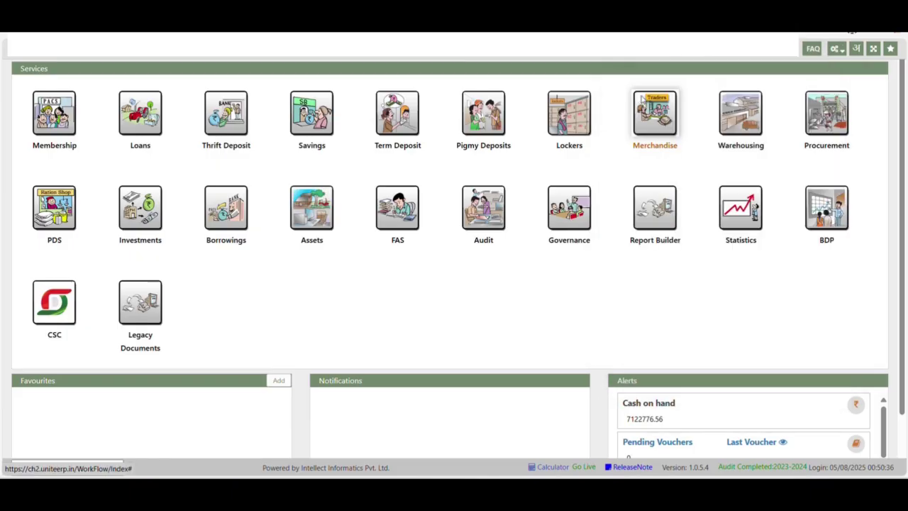
click(642, 100)
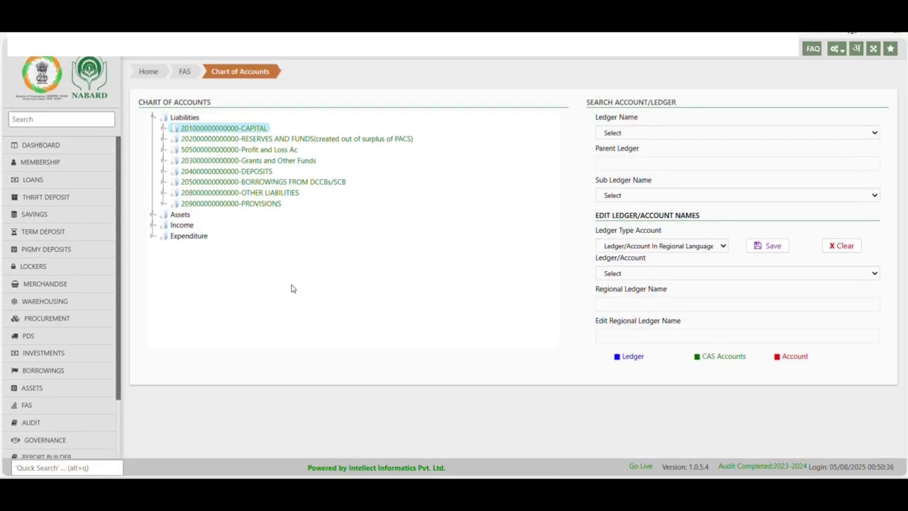
Step: Collapse the Liabilities branch and expand Income down to the ledgers of its INCOME group
click(152, 118)
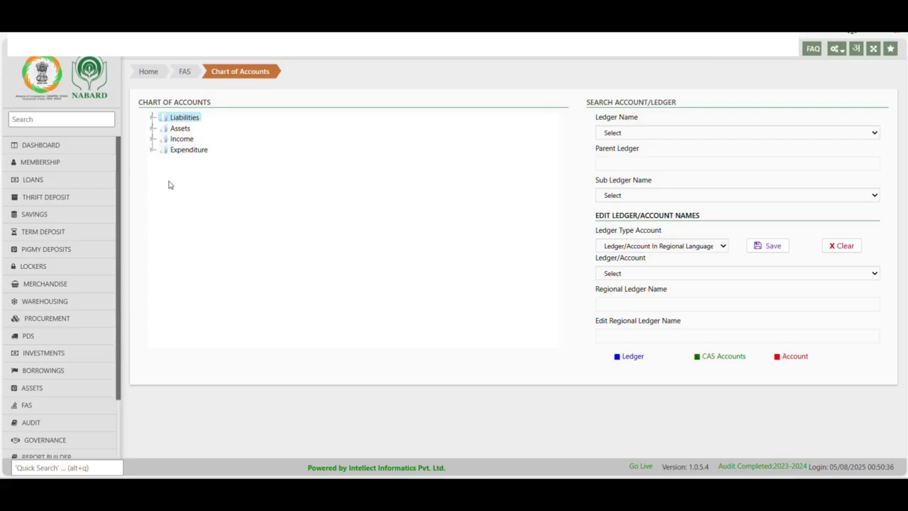
click(153, 140)
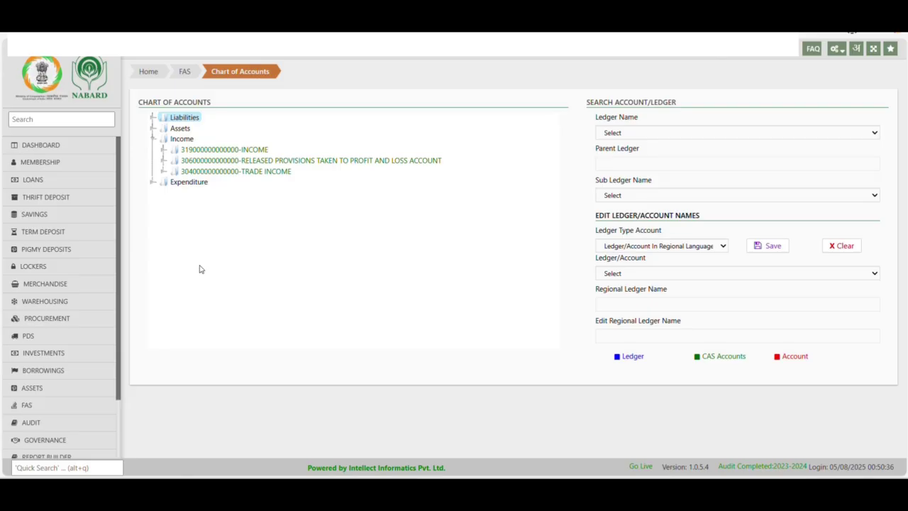
click(163, 150)
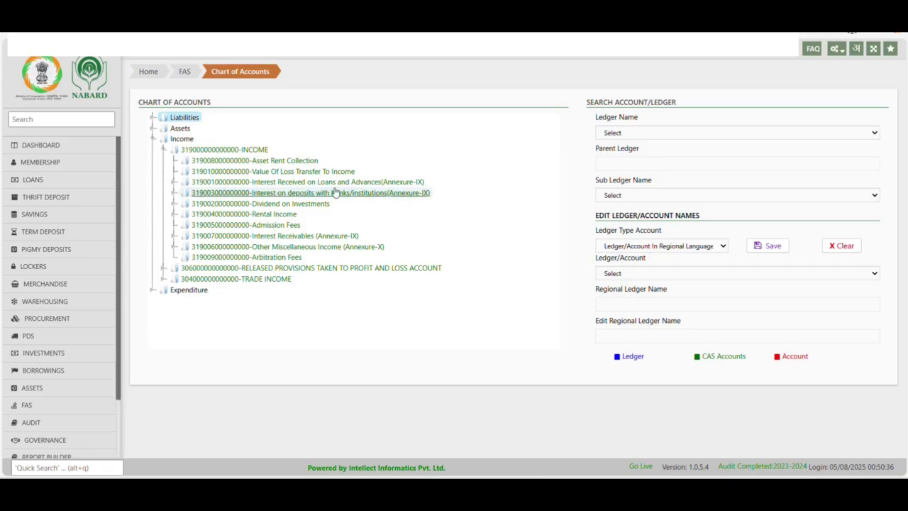
Step: Review the ledgers under Interest Received on Loans and Advances (Annexure-IX), and collapse that branch
double_click(266, 183)
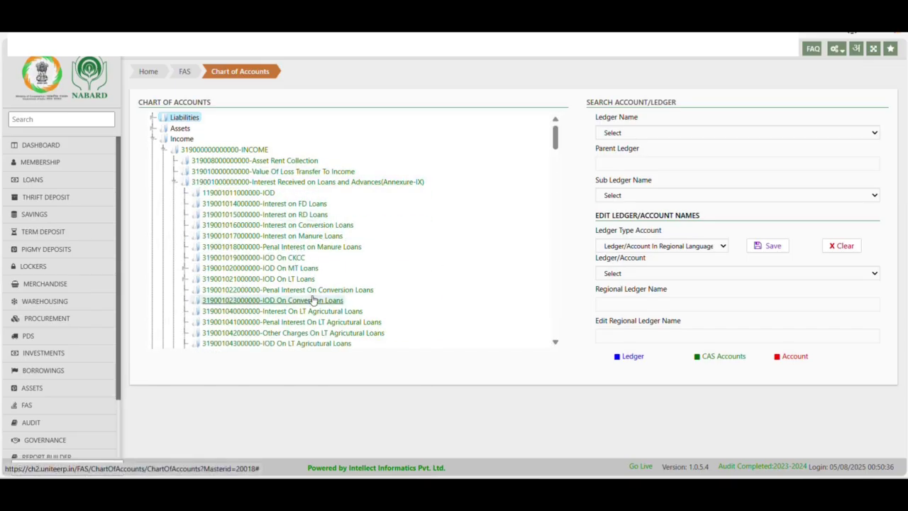
scroll(313, 301, down, 5)
scroll(313, 301, up, 3)
scroll(314, 300, up, 4)
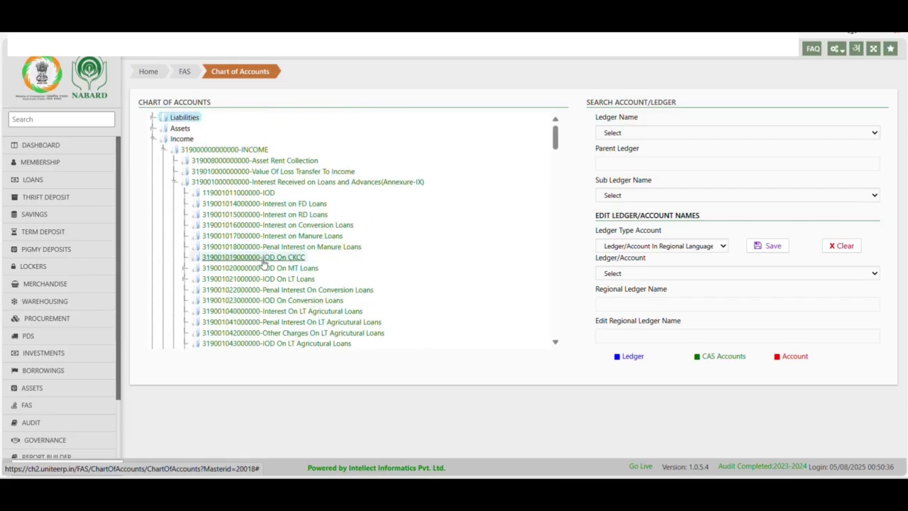
click(174, 183)
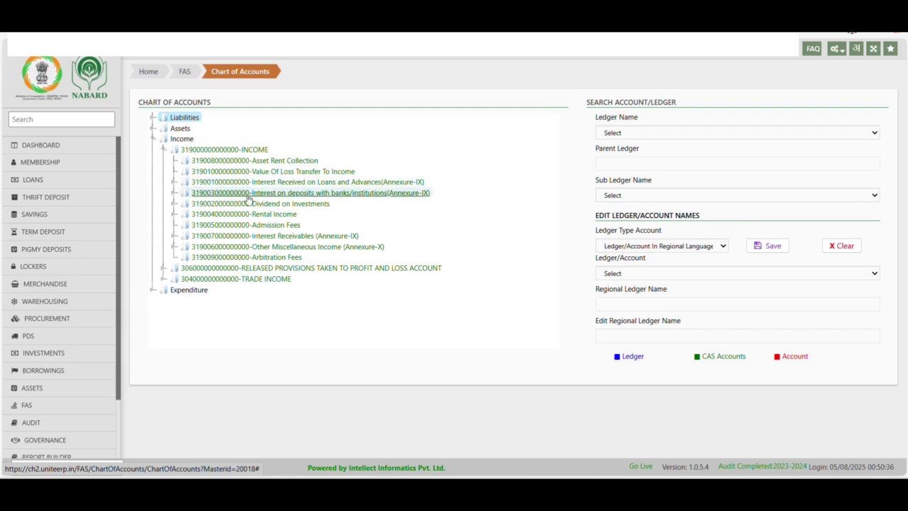
Step: Examine the entries under Interest on deposits with banks/institutions and under Dividend on Investments, collapsing each branch
click(174, 194)
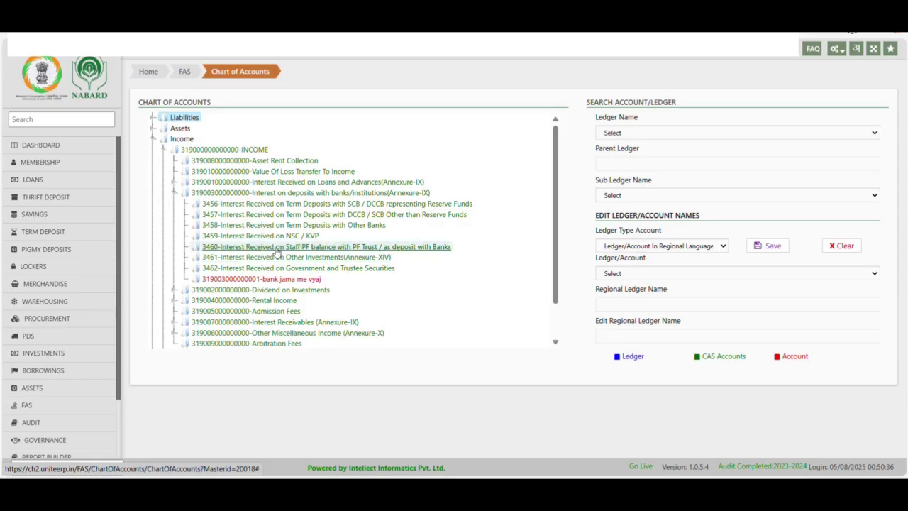
click(176, 192)
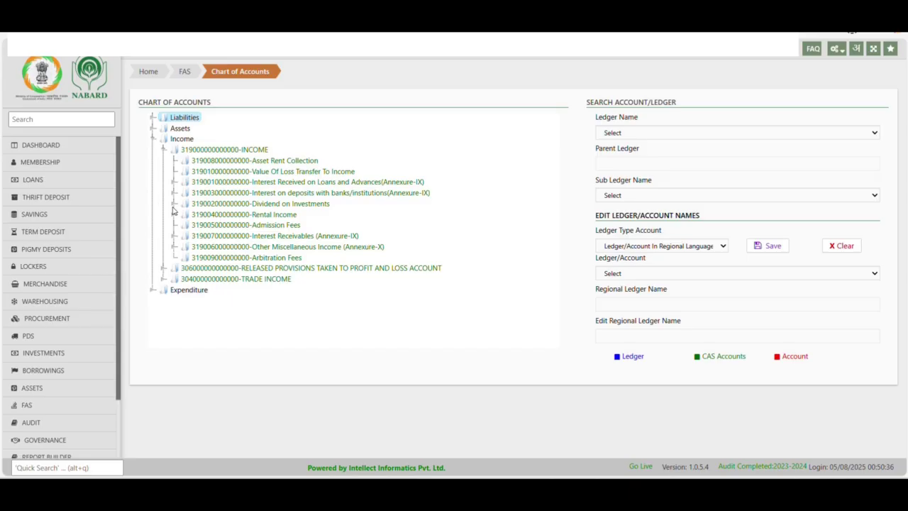
click(176, 204)
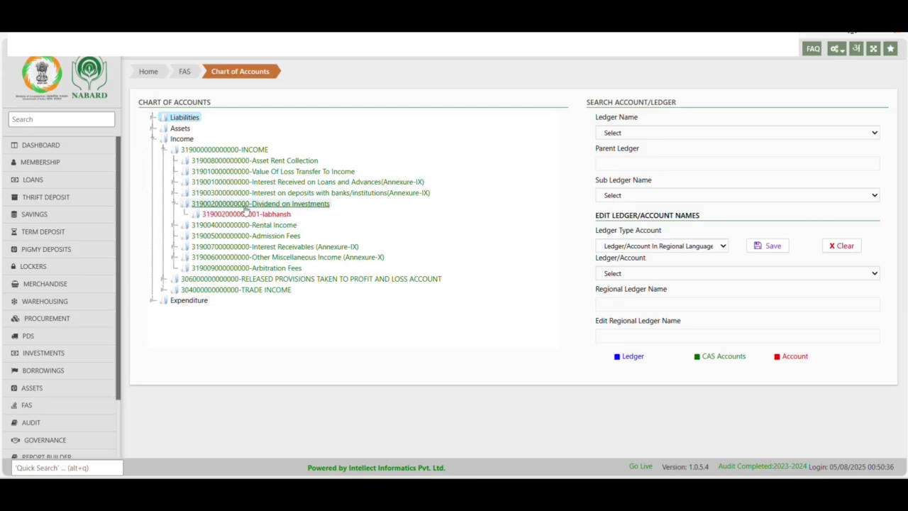
click(258, 204)
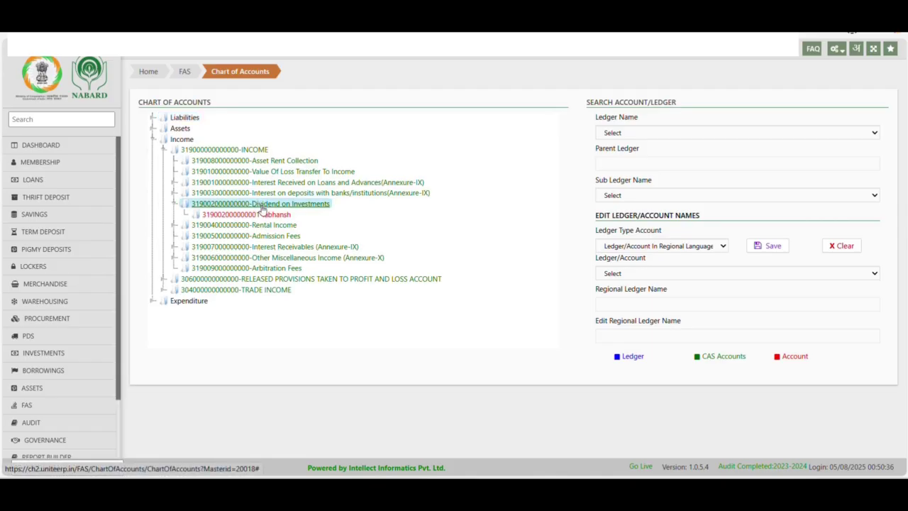
click(174, 204)
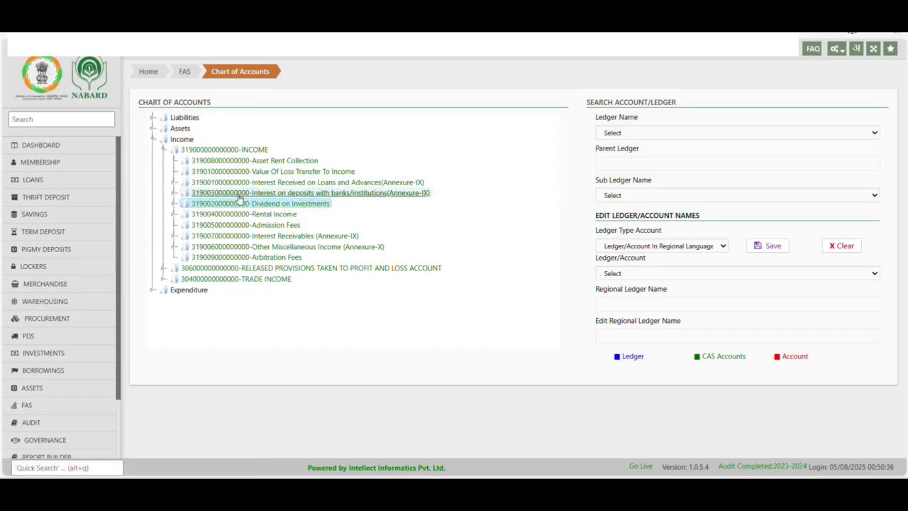
Step: Inspect the Rental Income ledgers, including the account under Asset Rental Income, and collapse the branch
click(175, 215)
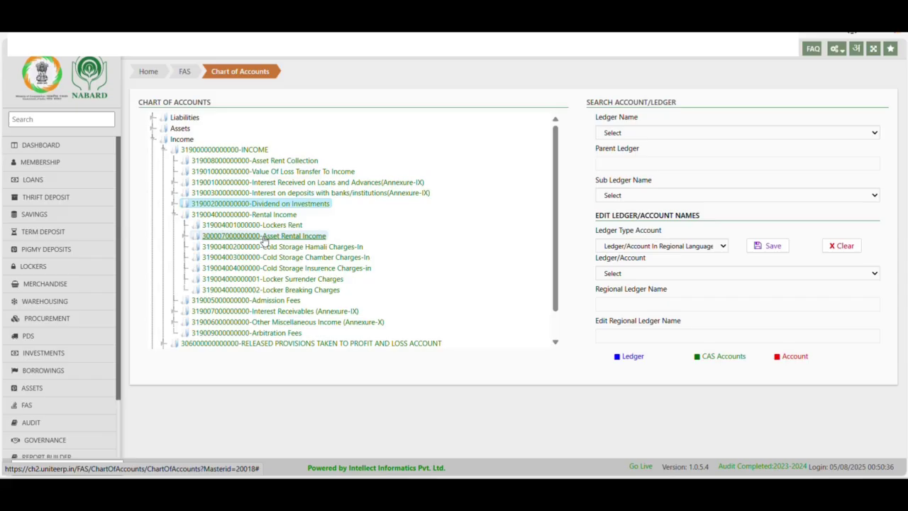
click(184, 236)
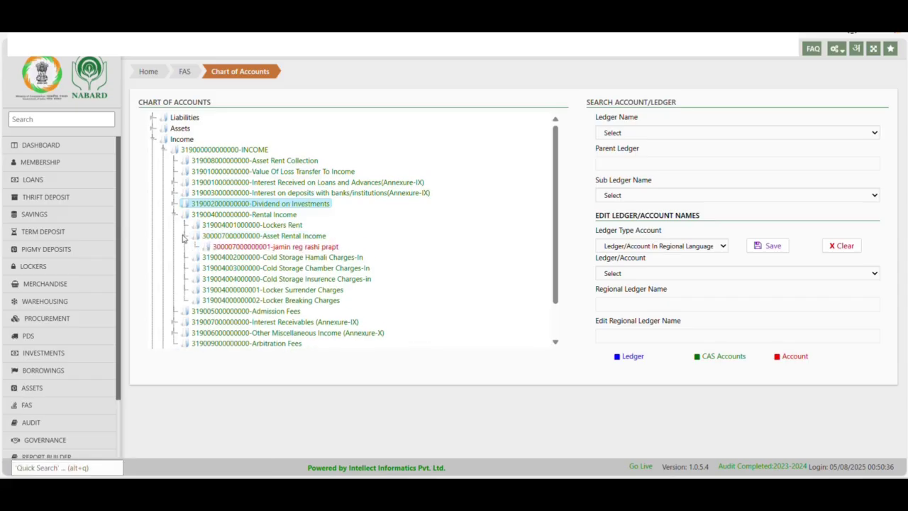
click(182, 238)
click(175, 214)
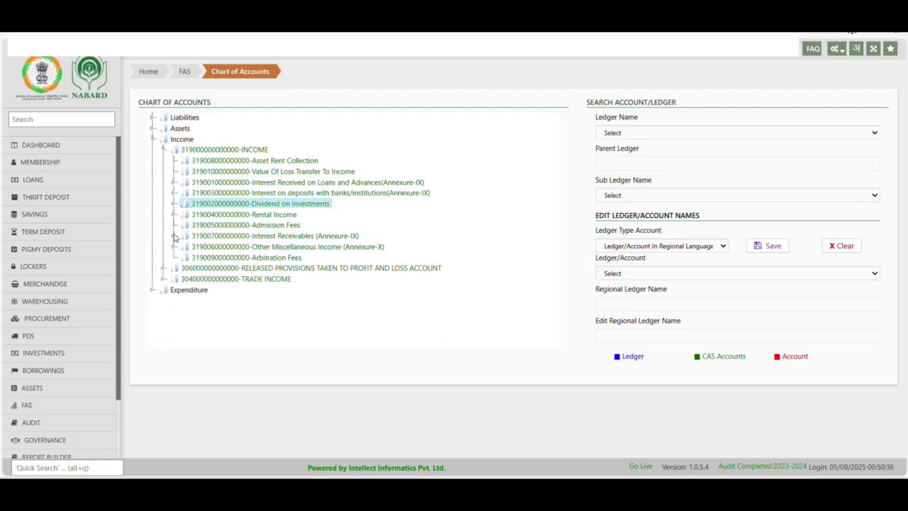
Step: Review the entries under Interest Receivables (Annexure-IX) and Other Miscellaneous Income (Annexure-X), and collapse both branches
click(174, 236)
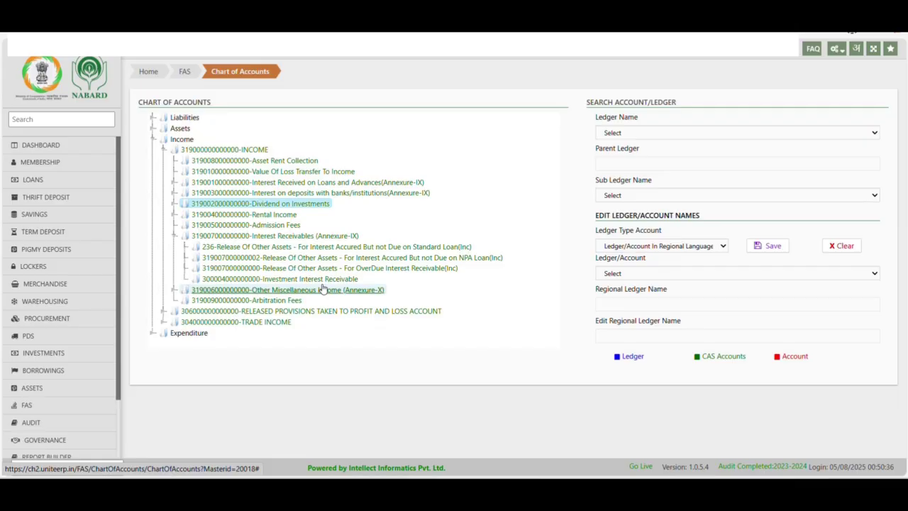
click(174, 289)
scroll(267, 269, down, 2)
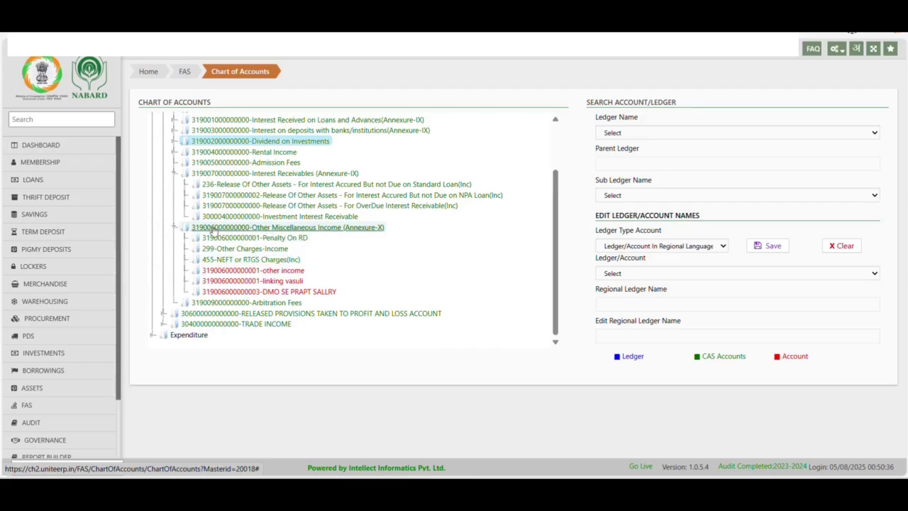
click(182, 229)
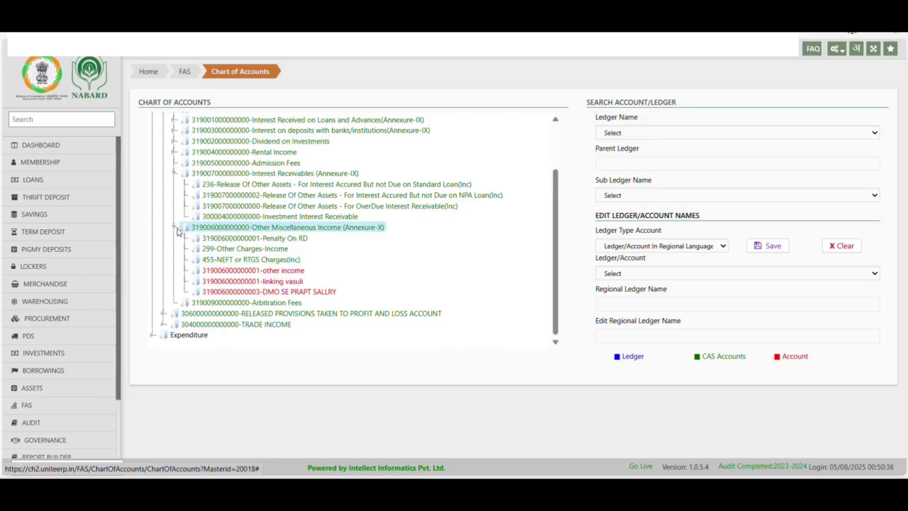
click(178, 228)
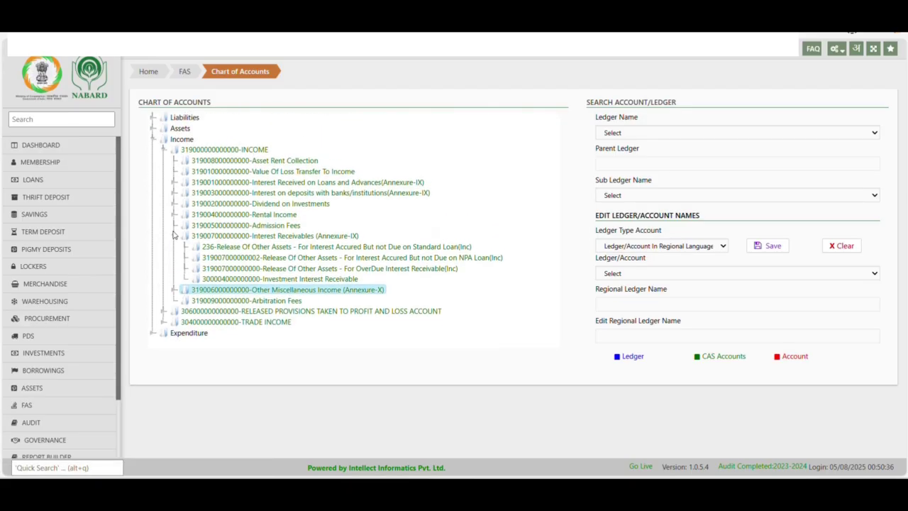
click(177, 235)
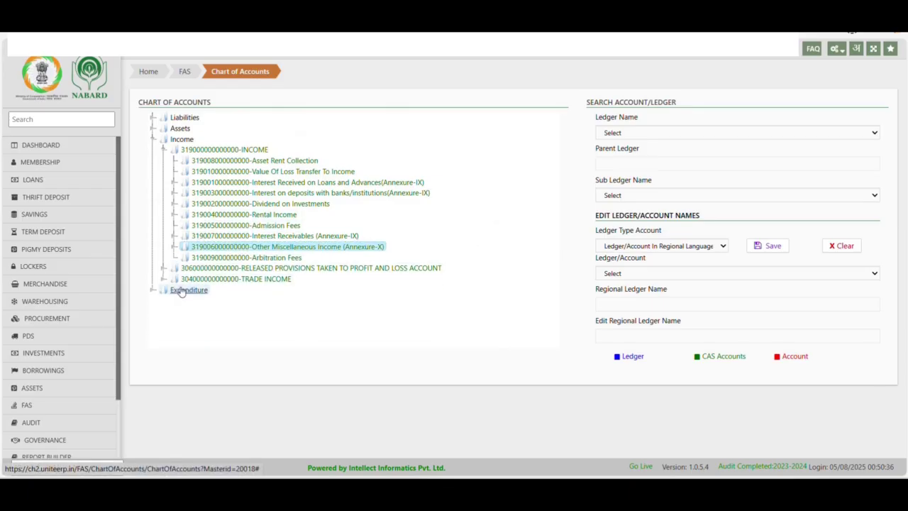
Step: Examine the Trade Income ledgers, including the account under Sale of Food grains and other Commodities, and collapse the group
click(163, 279)
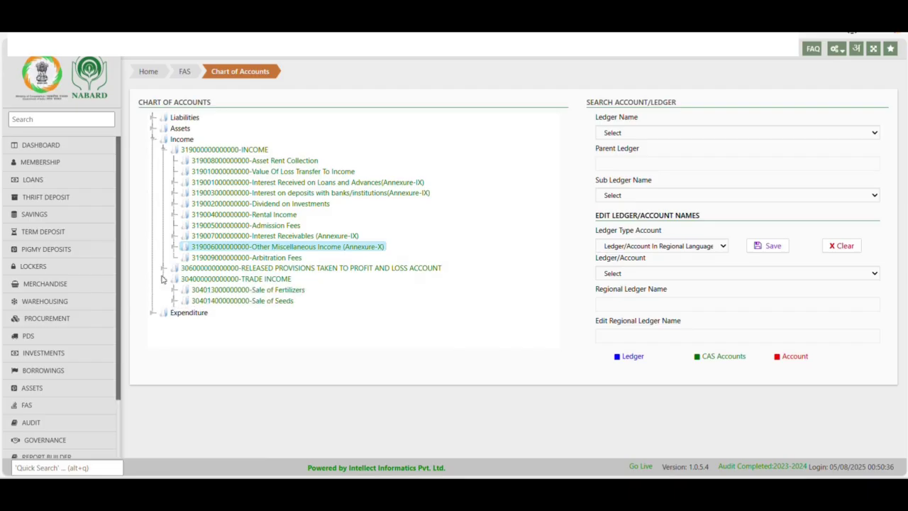
scroll(183, 287, down, 2)
scroll(183, 287, down, 1)
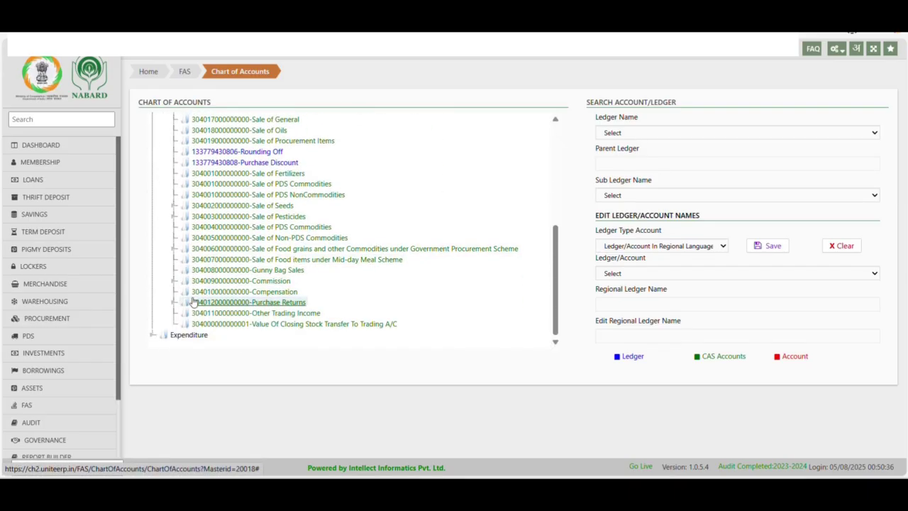
click(277, 281)
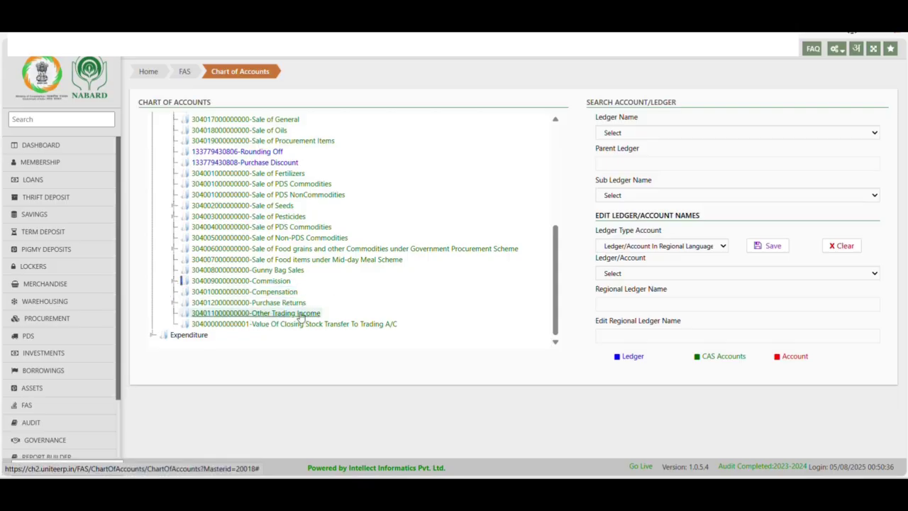
click(174, 250)
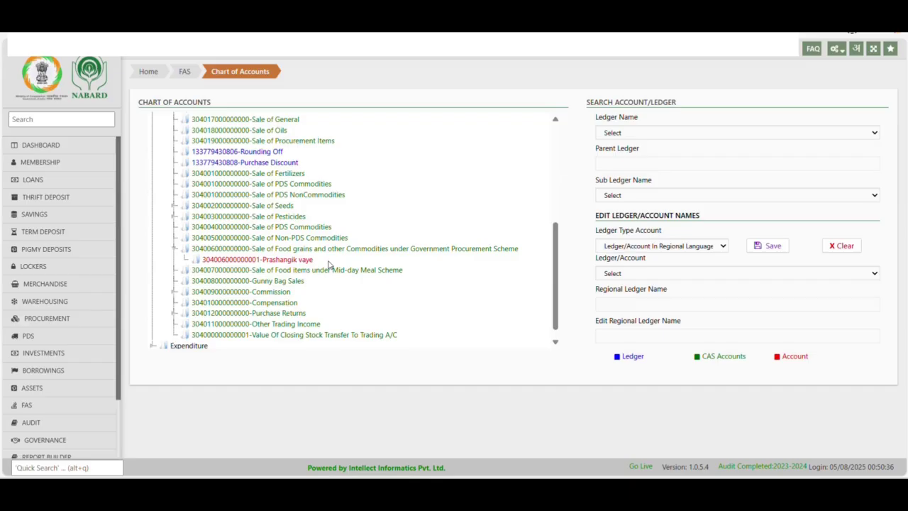
double_click(189, 248)
scroll(188, 231, up, 3)
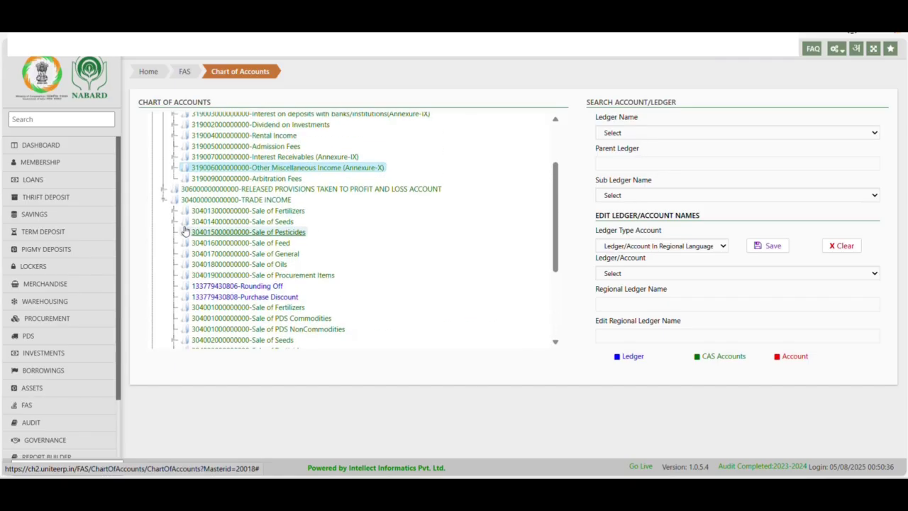
click(163, 201)
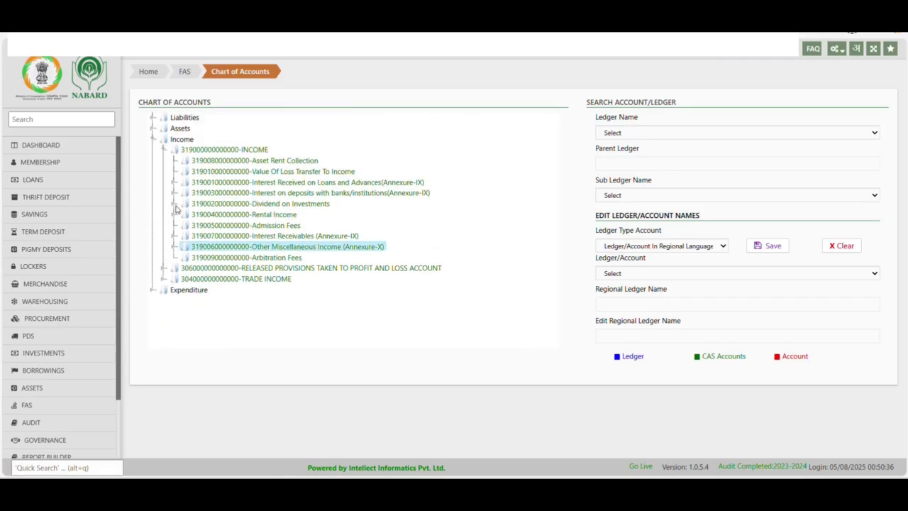
Step: Start creating a new entry under the Audit Fees ledger in Establishment and Other Expenses, within the Expenditure group
click(152, 292)
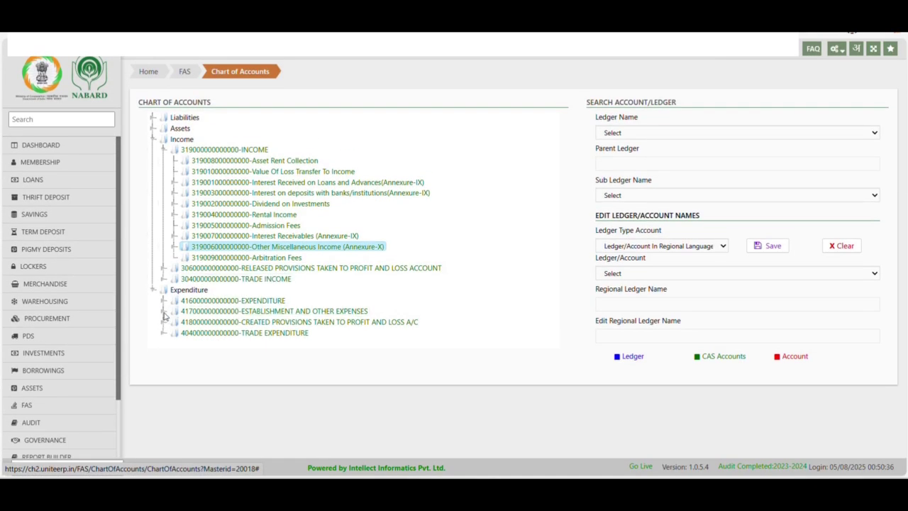
click(163, 313)
scroll(163, 312, down, 3)
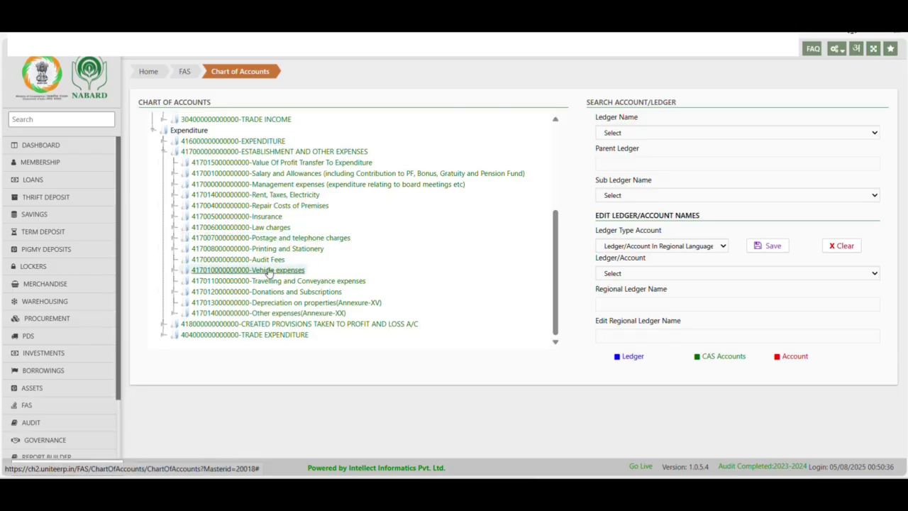
click(204, 261)
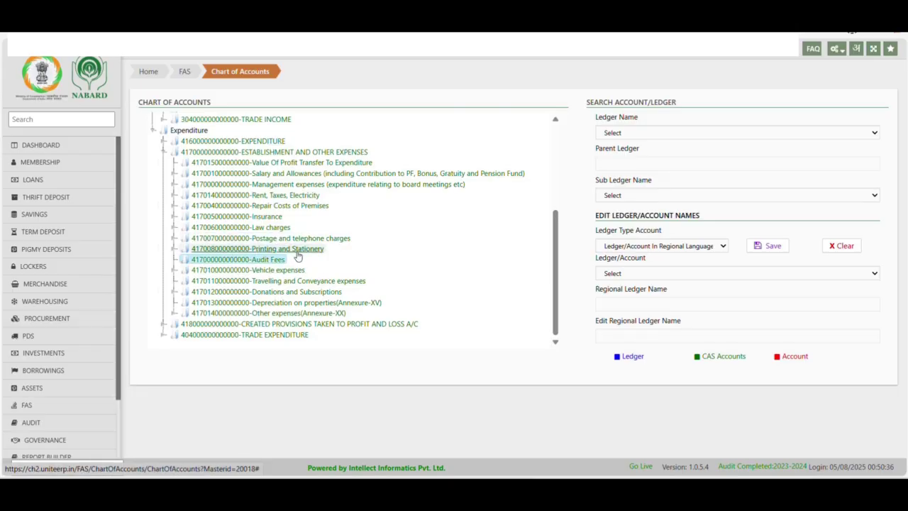
right_click(198, 265)
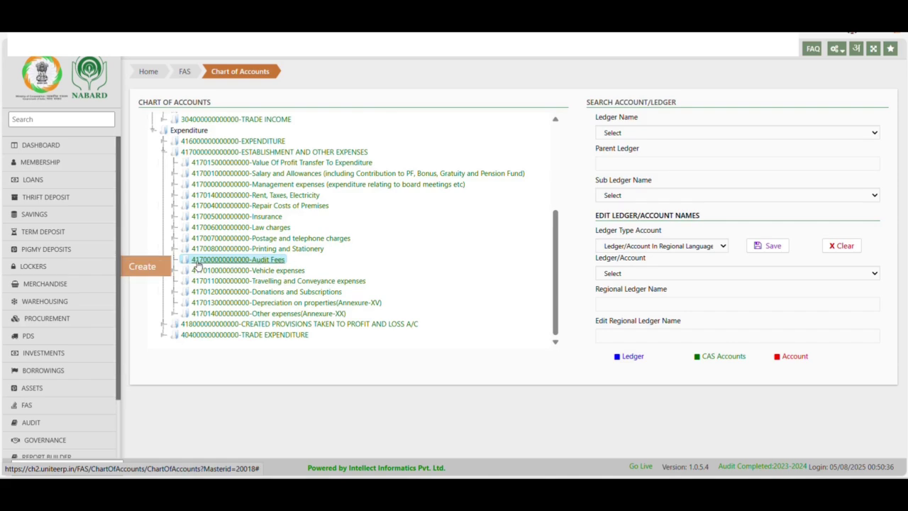
click(147, 270)
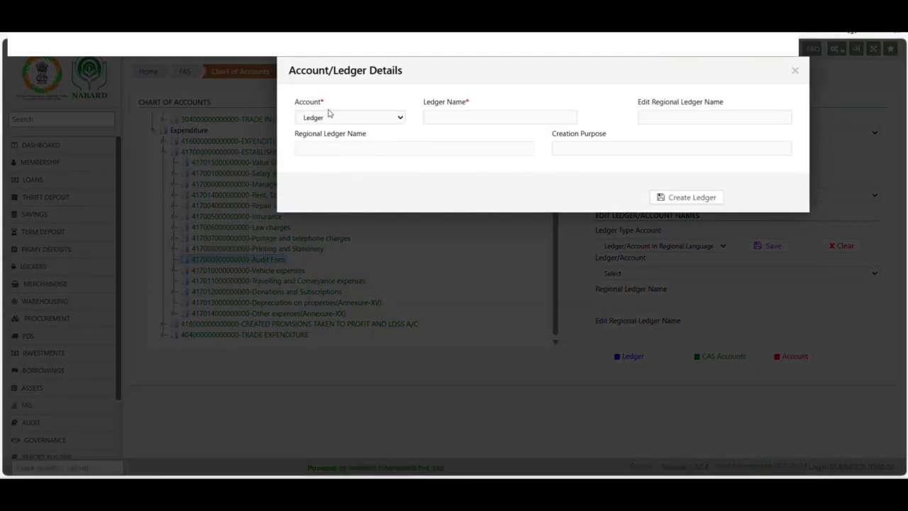
Step: Set the entry type to Account, name it Audit Fees, create the account and acknowledge the confirmation
click(336, 121)
click(339, 148)
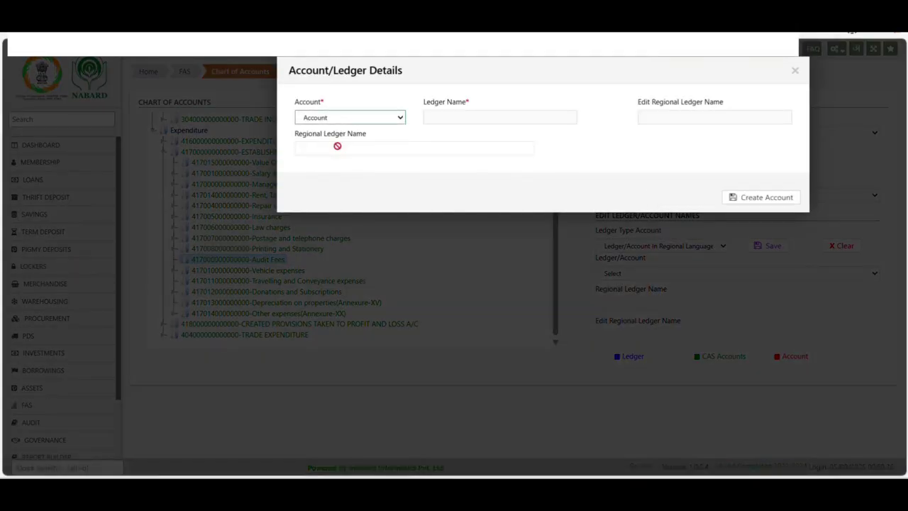
click(443, 116)
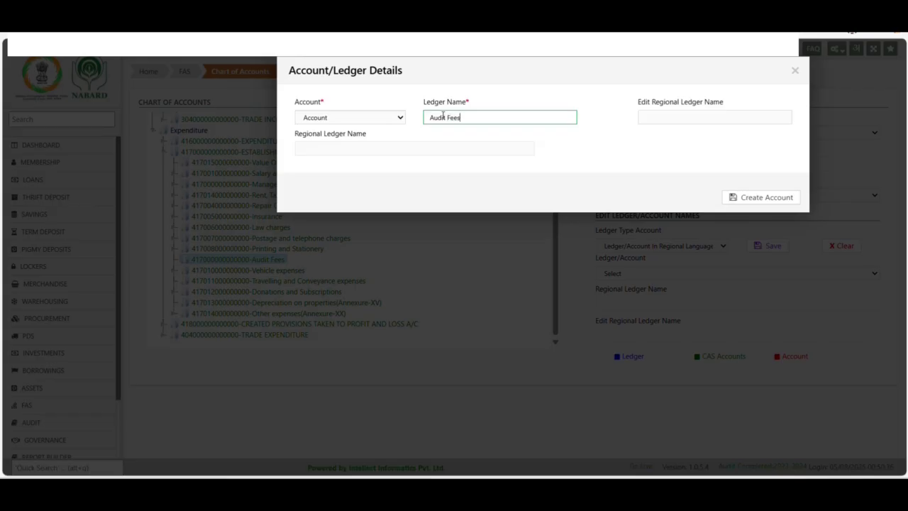
drag(547, 156, 495, 138)
click(594, 172)
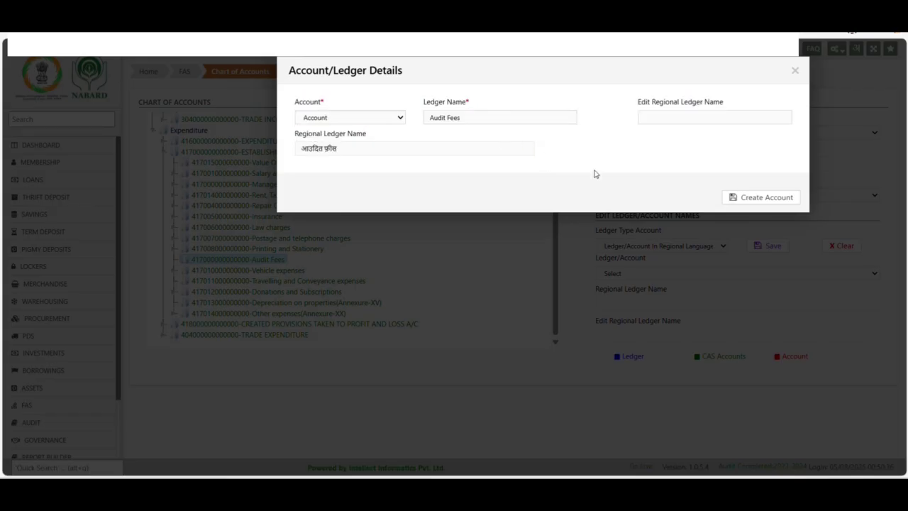
click(760, 198)
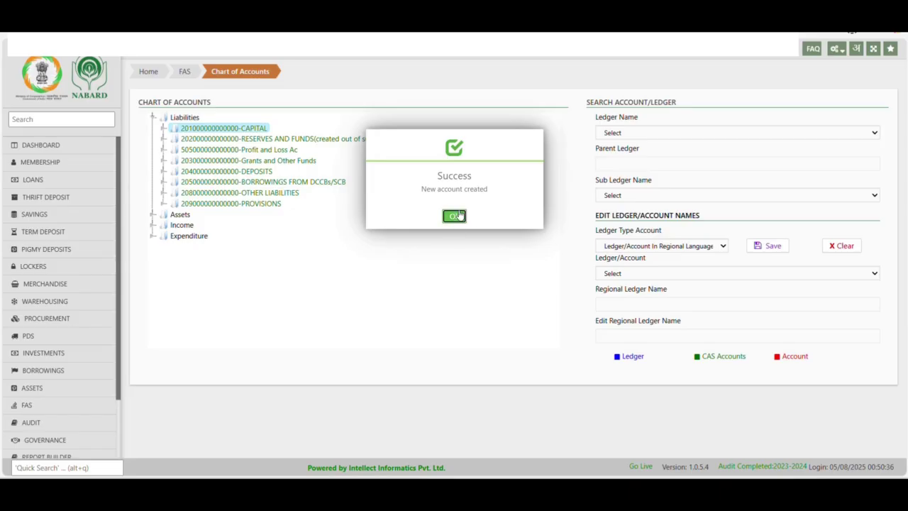
click(456, 216)
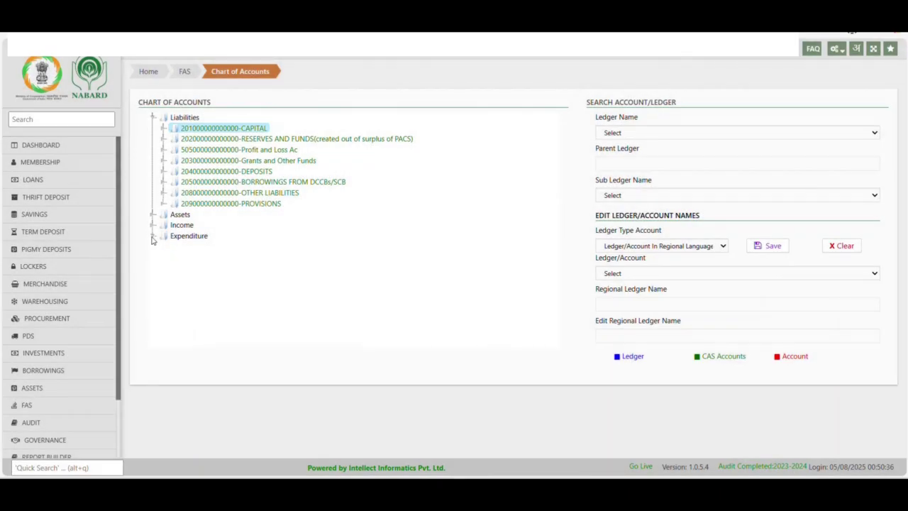
Step: Review the ledgers listed under Establishment and Other Expenses in the Expenditure group
click(153, 236)
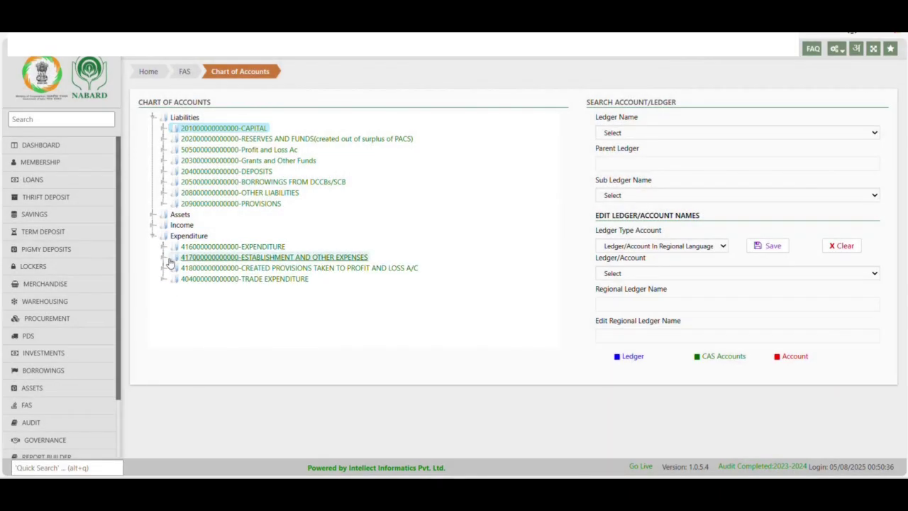
click(167, 260)
scroll(244, 301, down, 1)
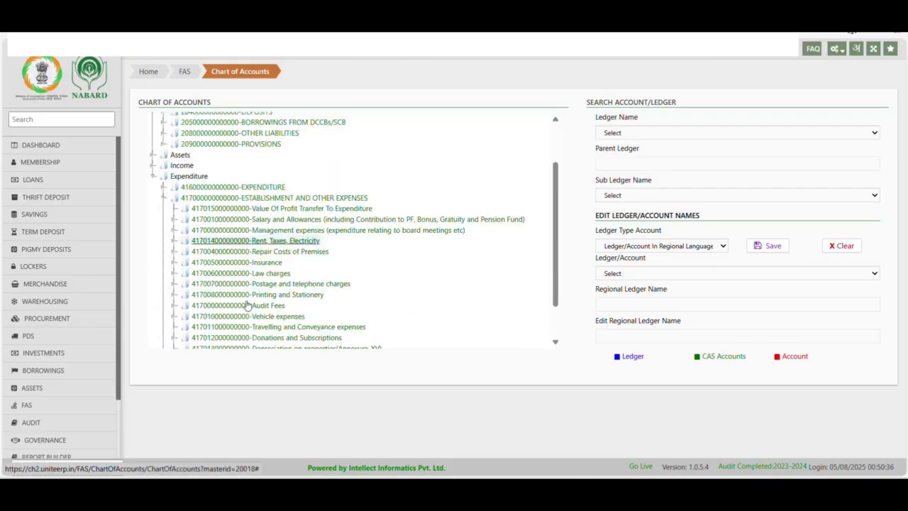
scroll(247, 305, down, 1)
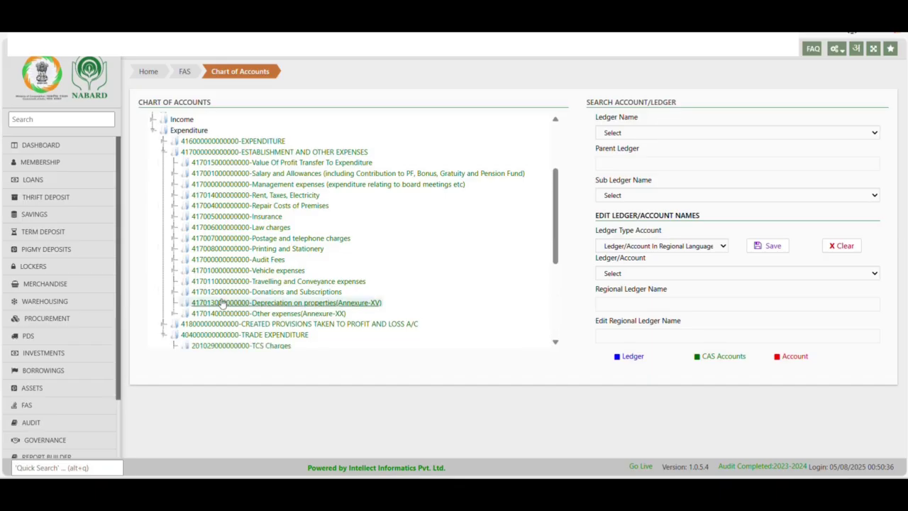
Step: Examine the Trade Expenditure ledgers, including the entries under Purchase of Food grains (Government Procurement Scheme) and Transport/other expenses on Purchase of Fertilizers
scroll(222, 304, down, 10)
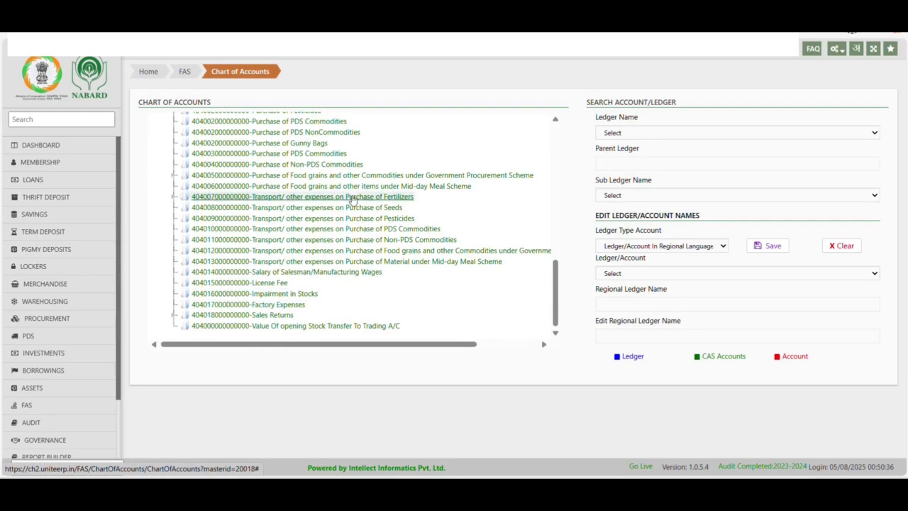
click(174, 175)
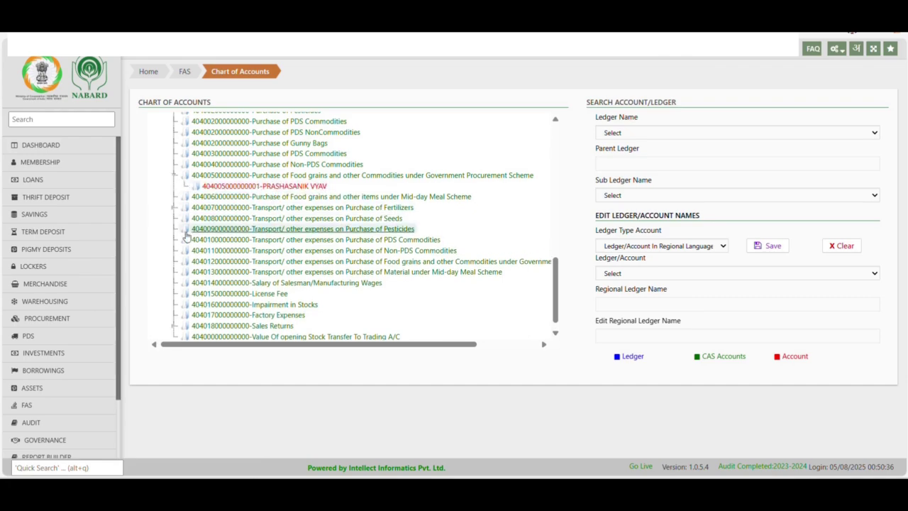
click(173, 207)
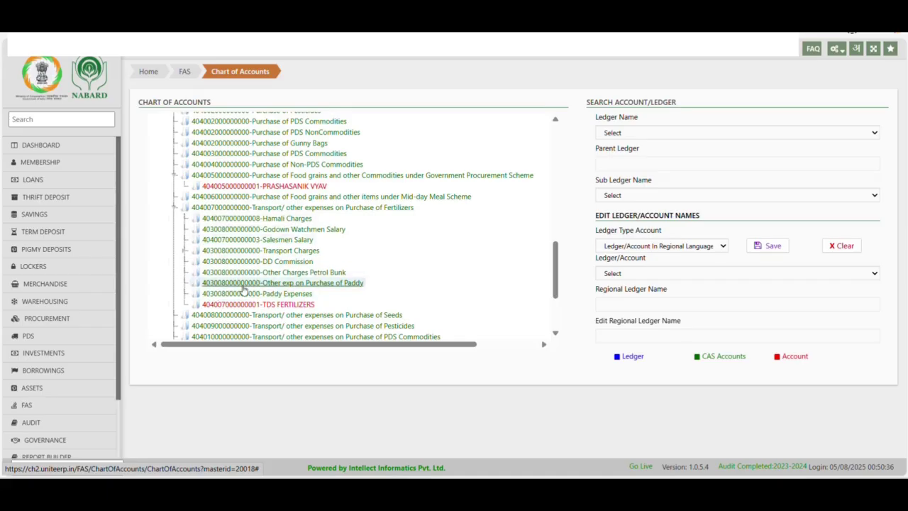
scroll(243, 286, down, 1)
scroll(242, 286, down, 3)
scroll(213, 288, up, 10)
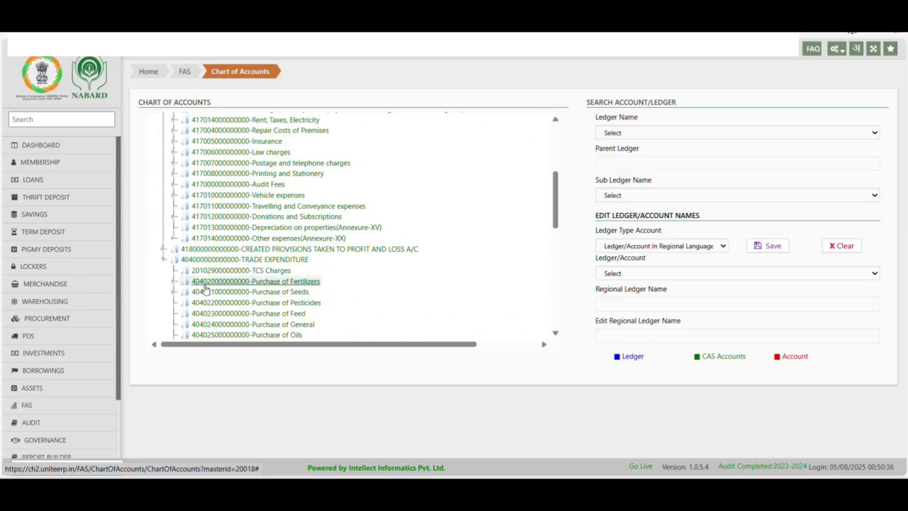
scroll(205, 289, up, 3)
Step: Collapse the Trade Expenditure branch and the Expenditure and Liabilities groups in the chart of accounts
click(167, 237)
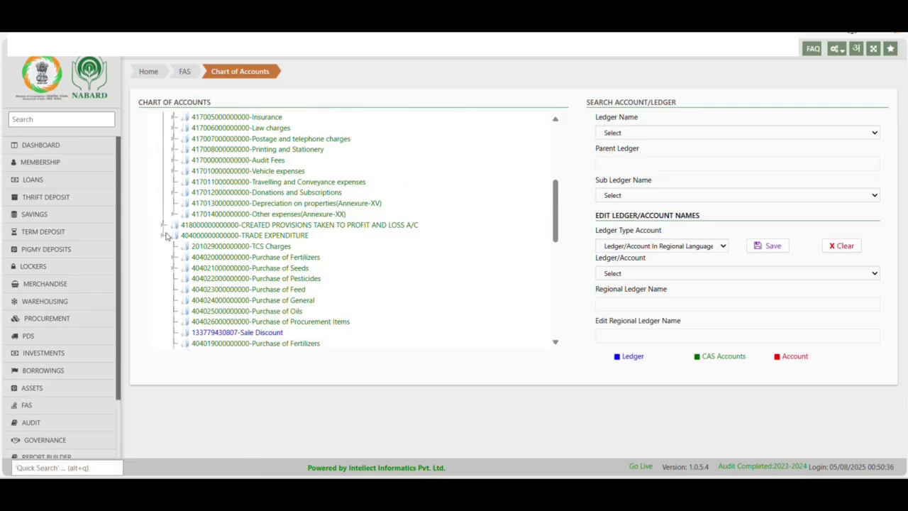
click(167, 237)
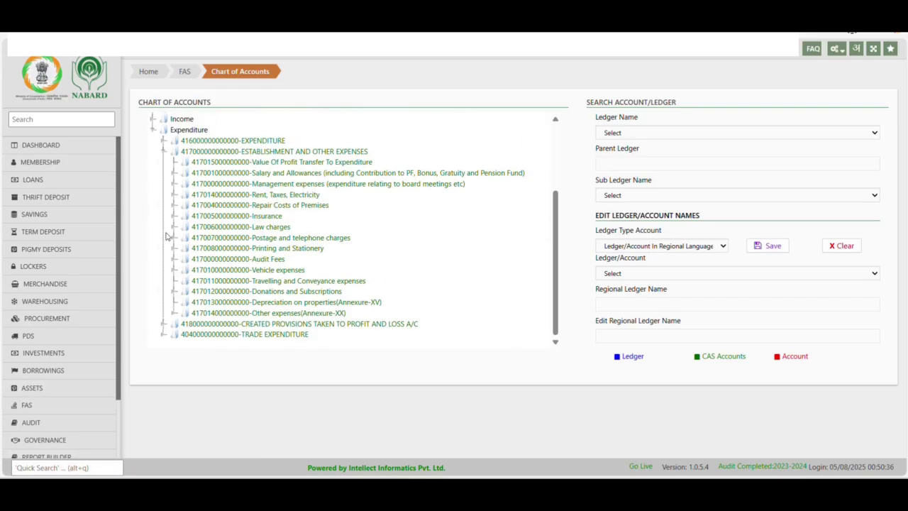
click(153, 130)
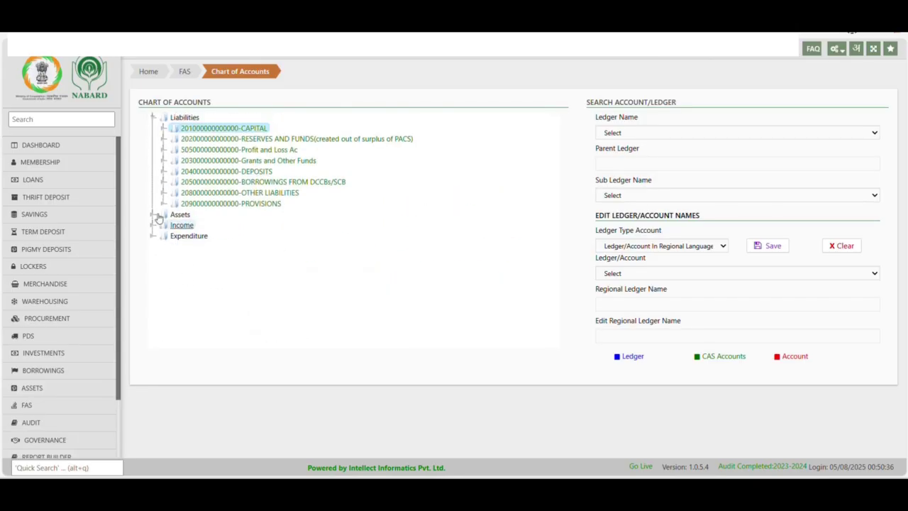
click(153, 117)
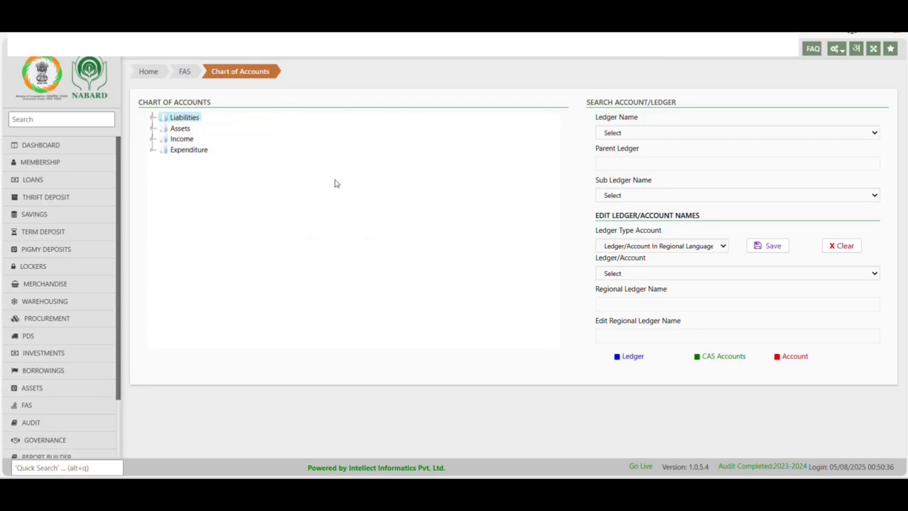
Step: Return to the dashboard and open the Other Transfer voucher form from Prepare Voucher in the FAS module
scroll(60, 316, down, 1)
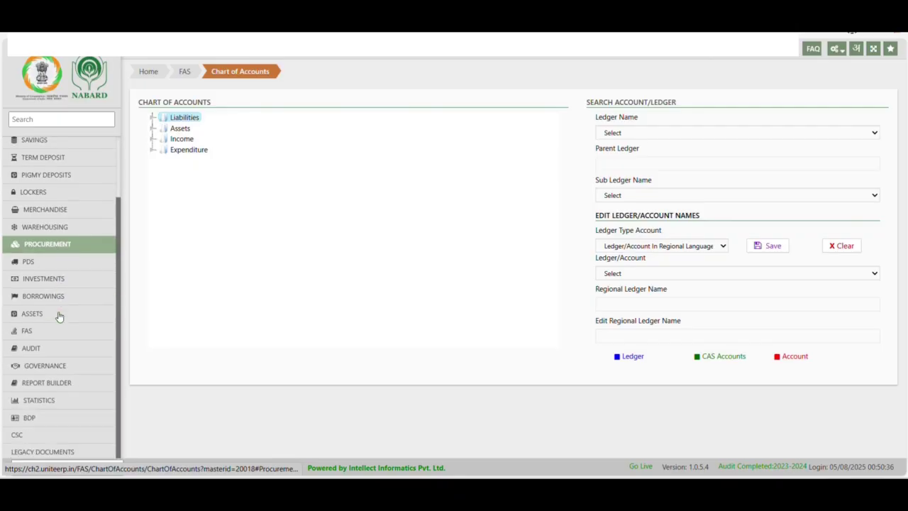
scroll(93, 280, up, 1)
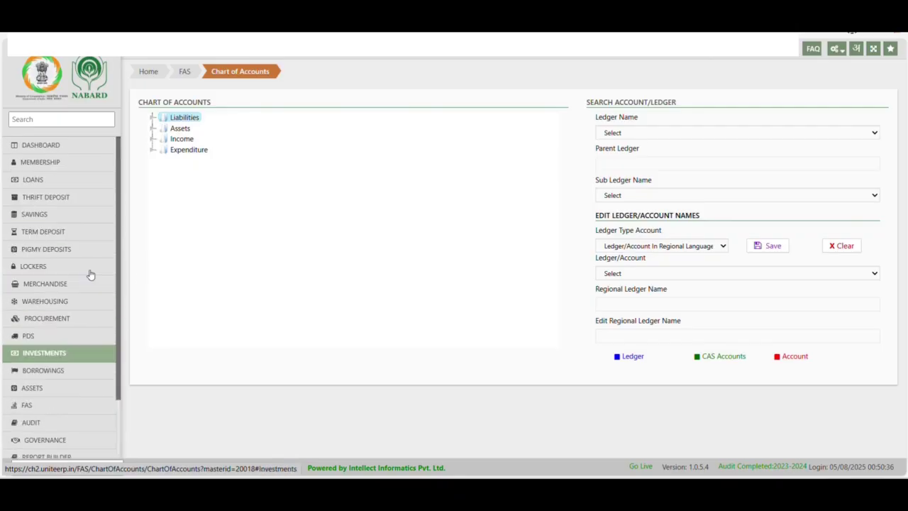
click(57, 145)
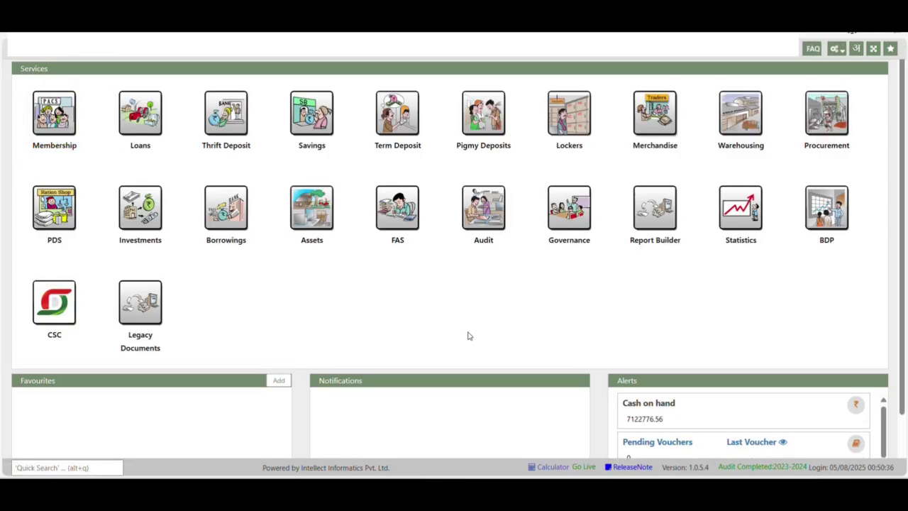
click(399, 216)
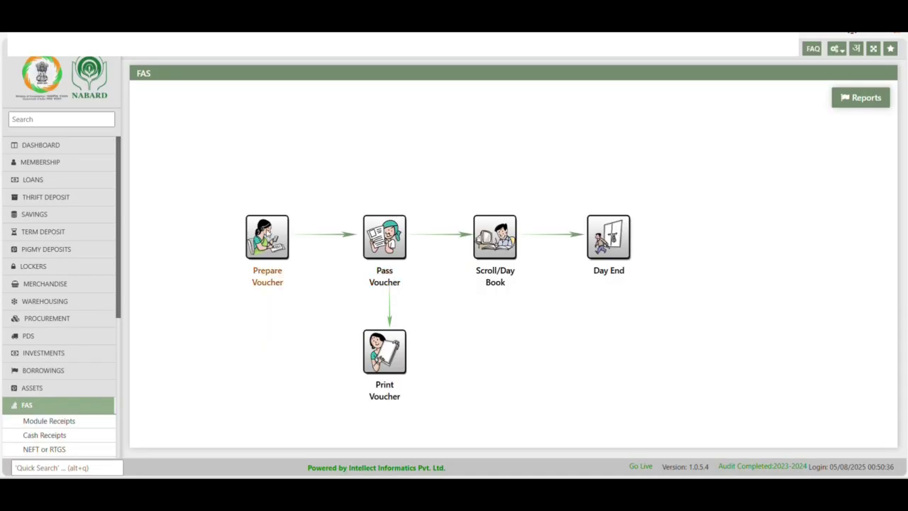
click(268, 234)
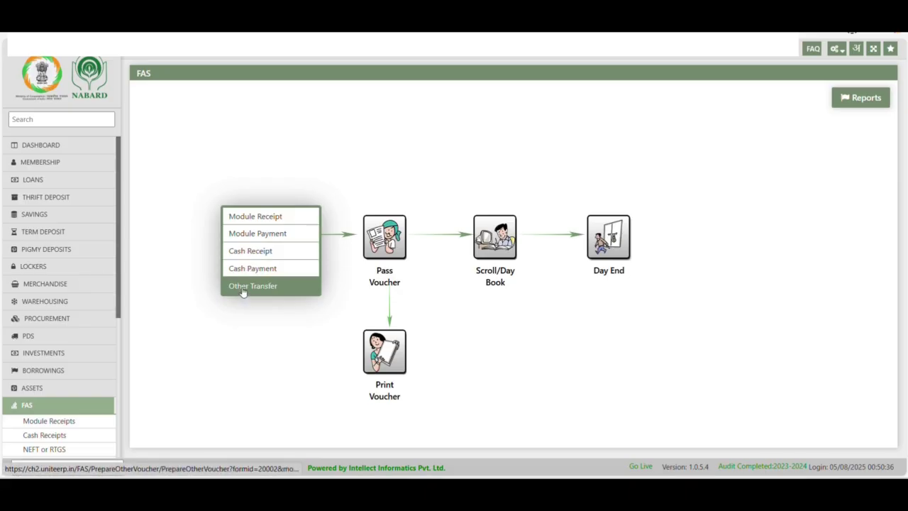
click(263, 287)
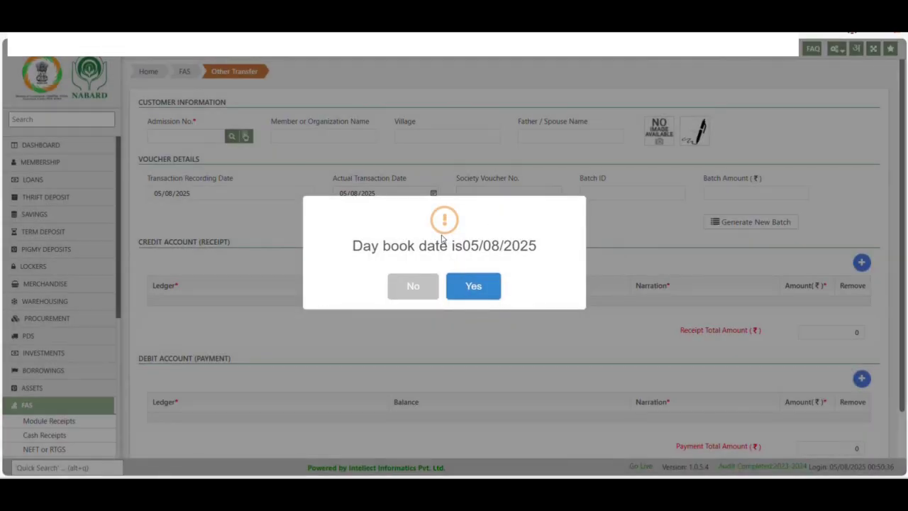
Step: Accept the day book date and generate a new batch for the Other Transfer voucher
click(475, 287)
click(754, 225)
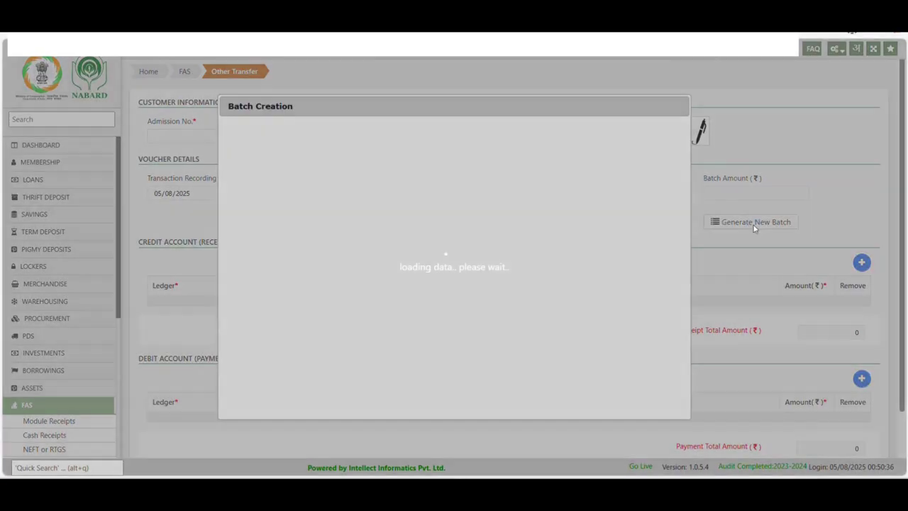
click(511, 142)
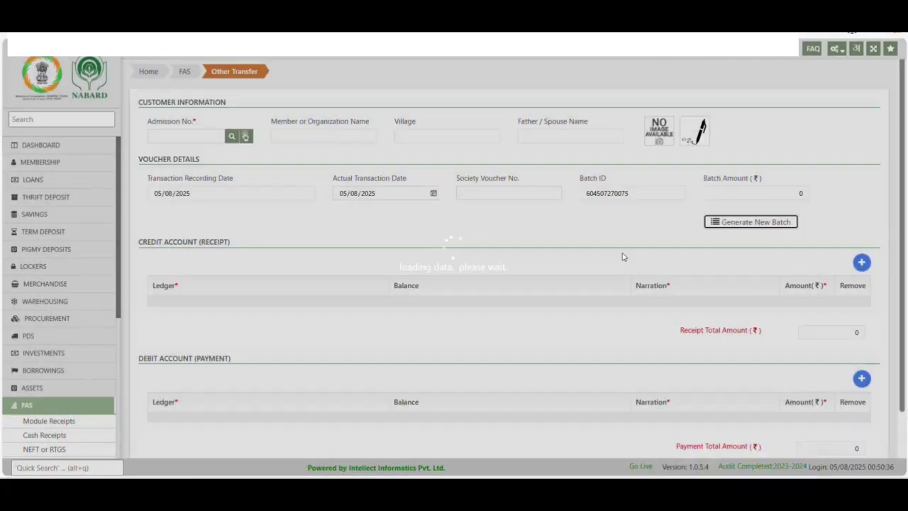
Step: Examine the Credit Account (Receipt) and Debit Account (Payment) sections of the voucher form
scroll(627, 275, down, 2)
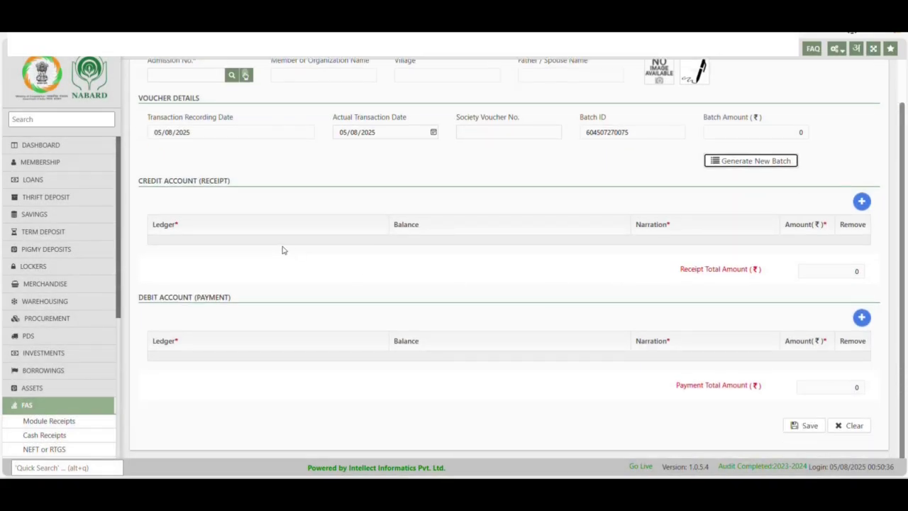
drag(139, 188, 237, 185)
drag(138, 299, 237, 299)
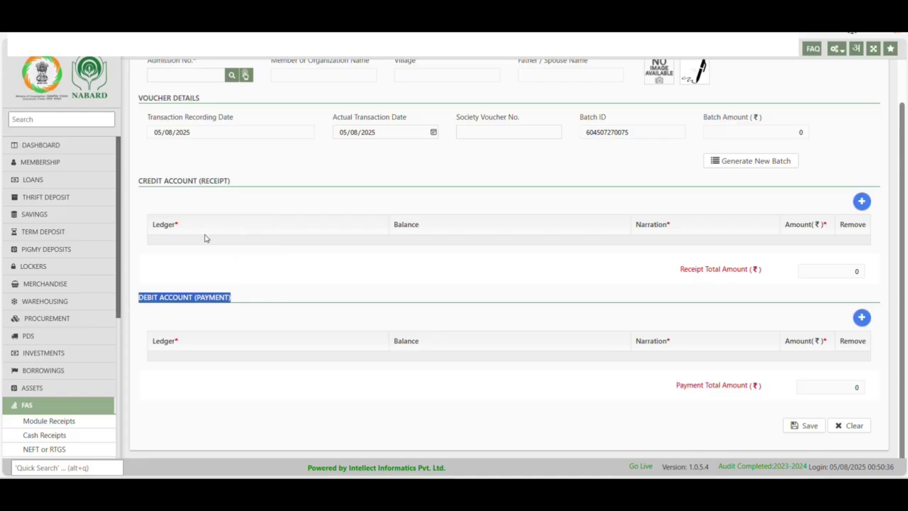
click(151, 198)
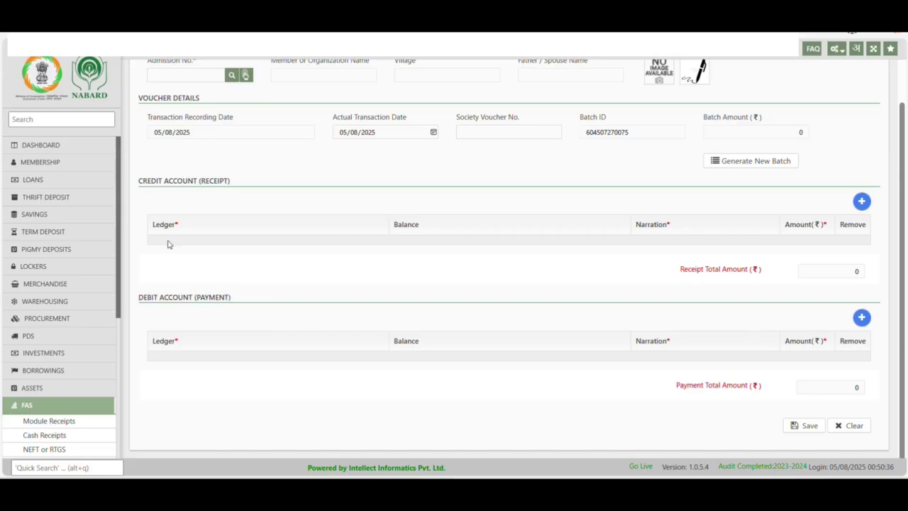
drag(139, 181, 247, 181)
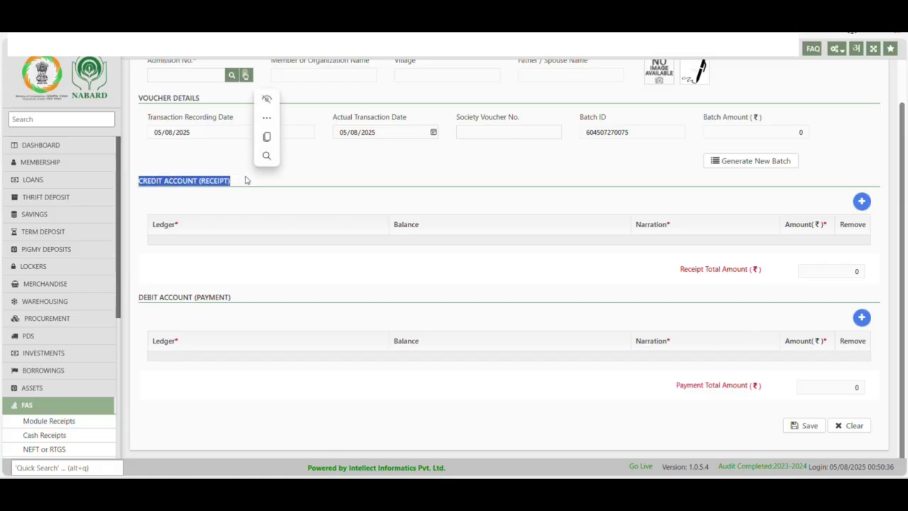
click(185, 341)
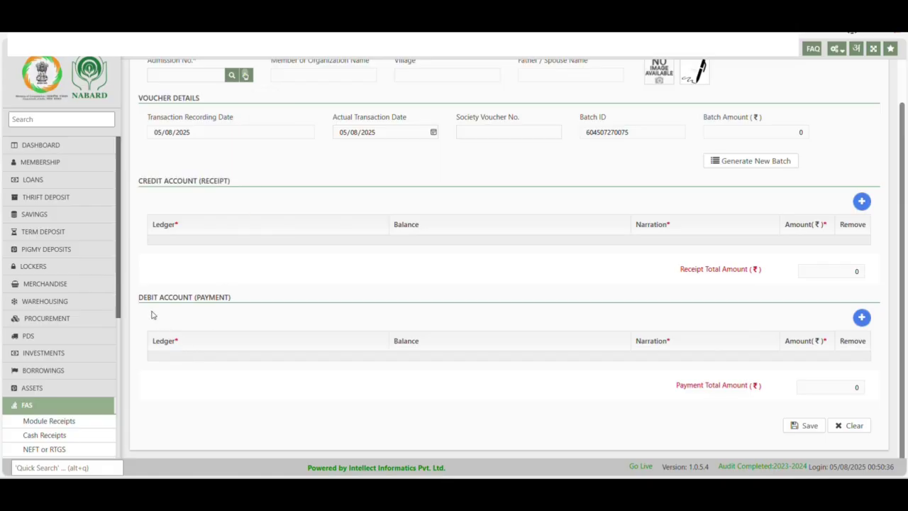
drag(147, 300, 251, 297)
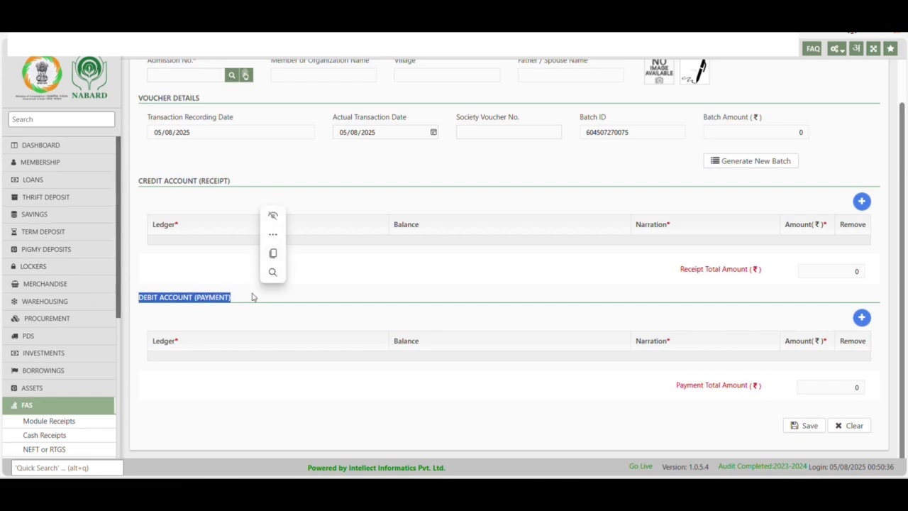
Step: Add one blank ledger row to the Credit Account (Receipt) section and one to the Debit Account (Payment) section
click(408, 289)
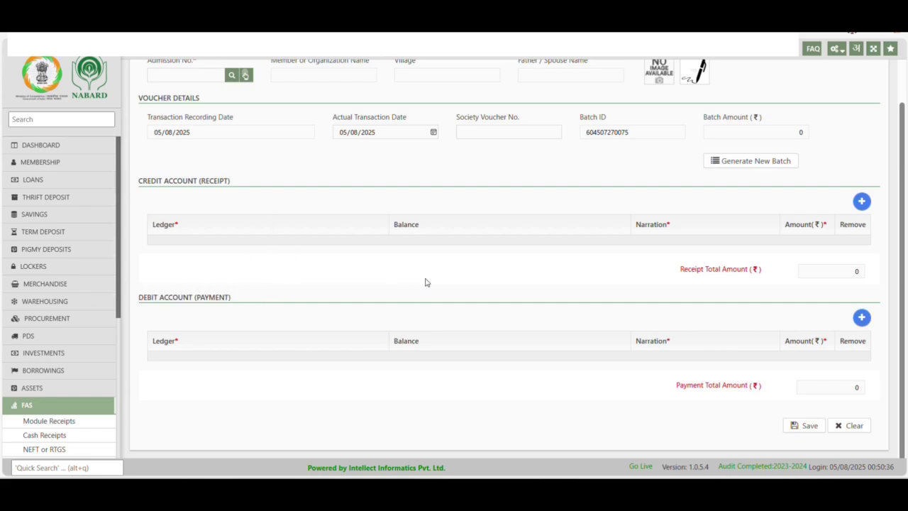
click(860, 203)
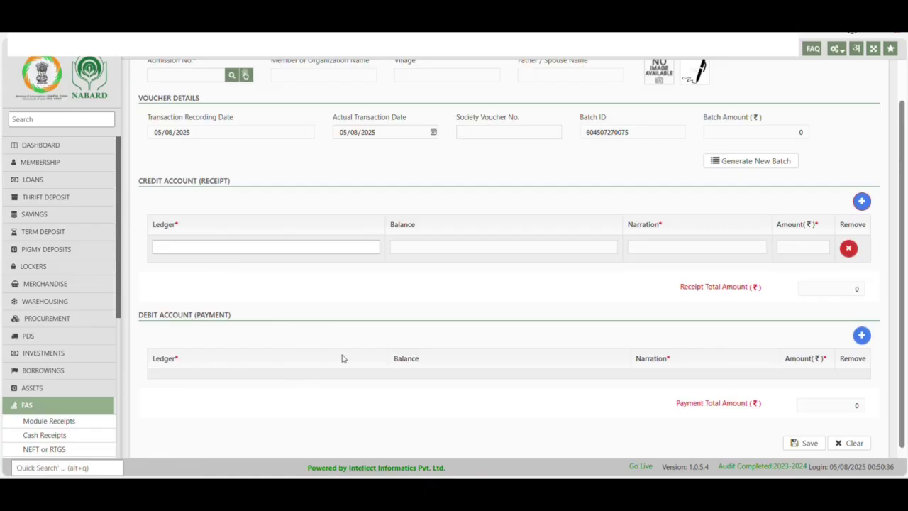
click(862, 336)
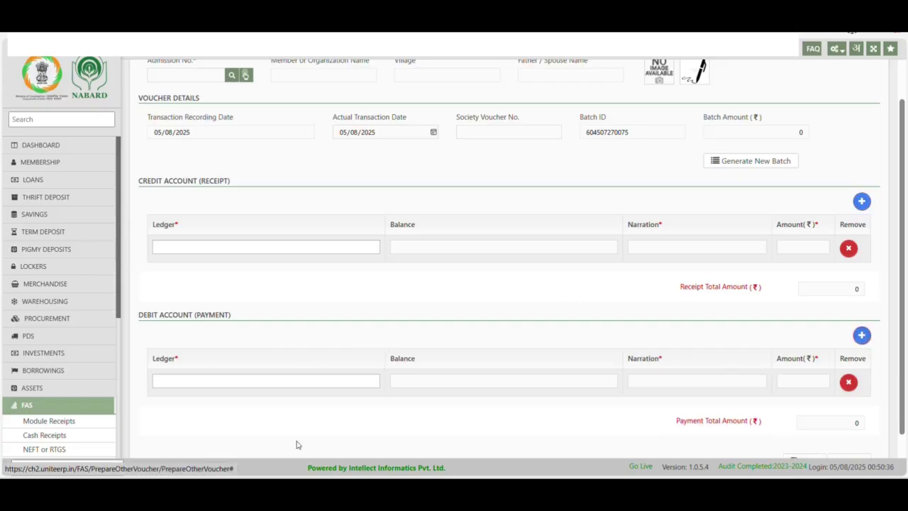
Step: Fill the credit row with the labhansh / Dividend on Investments ledger and an amount of 1000
click(229, 248)
text(div)
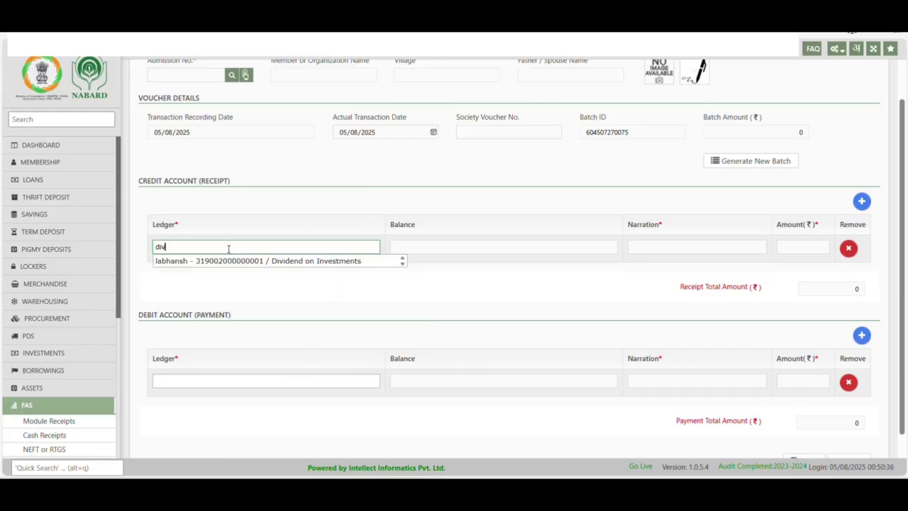
click(274, 261)
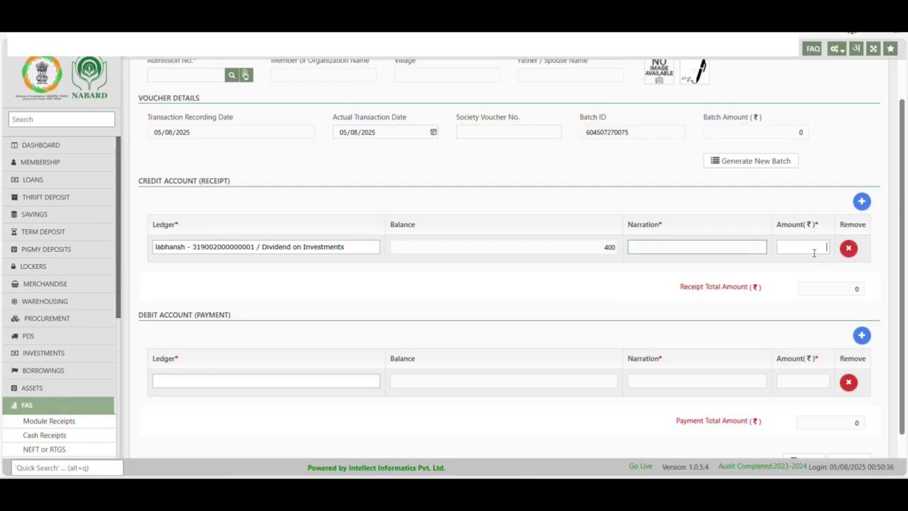
click(815, 252)
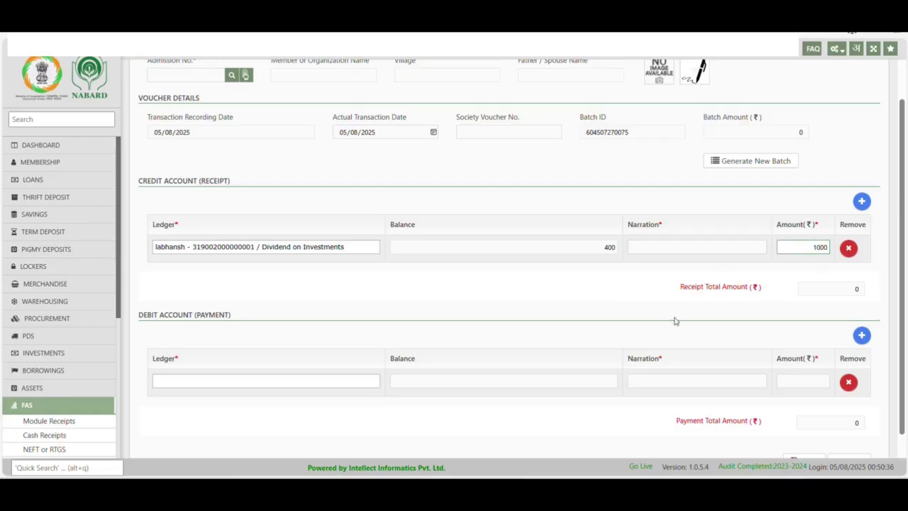
Step: Fill the debit row with the Savings Account (Apex Bank) ledger and an amount of 1000
click(222, 382)
text(saving)
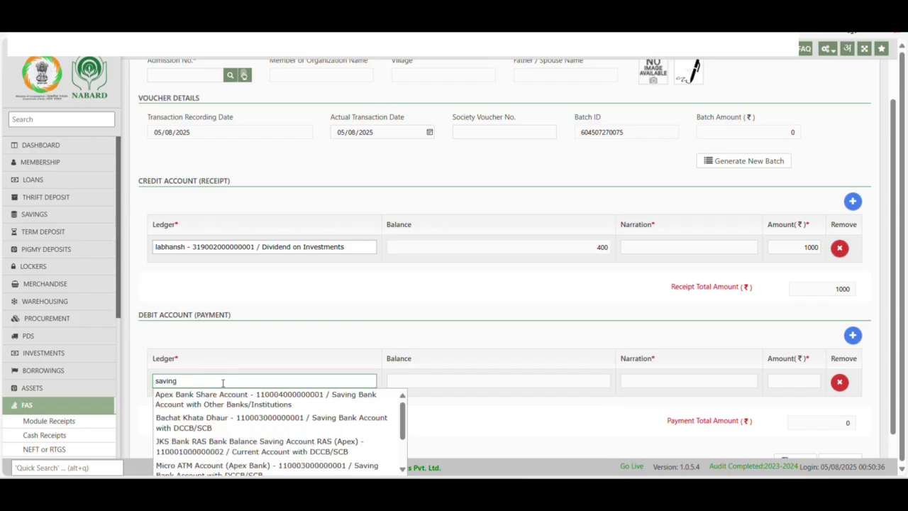
scroll(228, 451, down, 2)
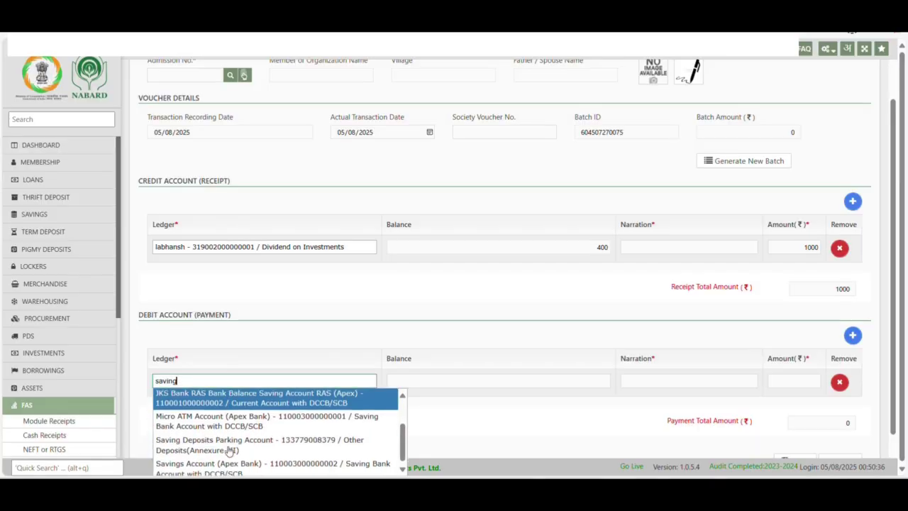
click(222, 466)
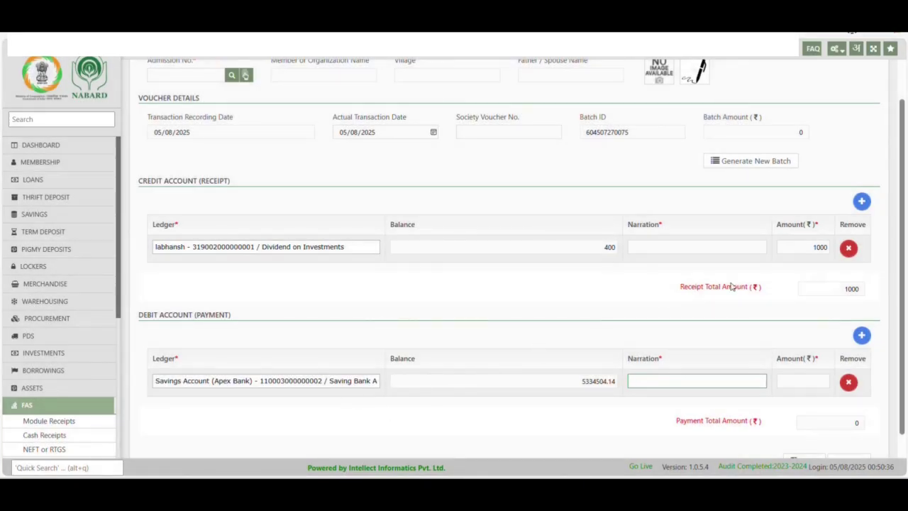
click(811, 381)
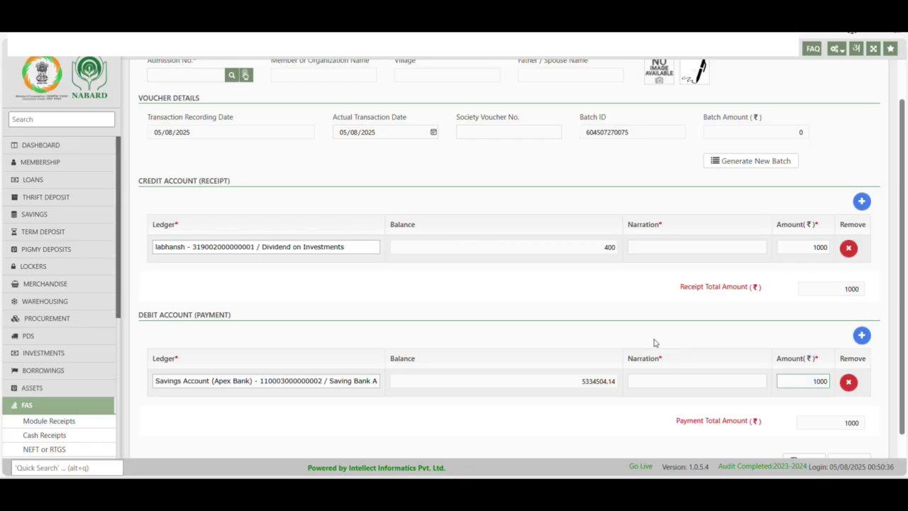
click(365, 279)
scroll(689, 430, down, 1)
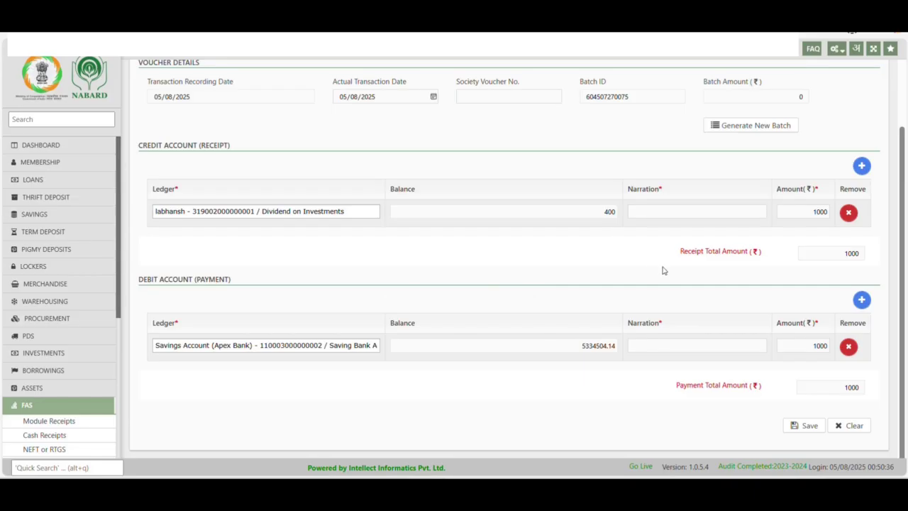
Step: Replace the Dividend on Investments credit row with a new row using the Savings Account (Apex Bank) ledger
click(849, 213)
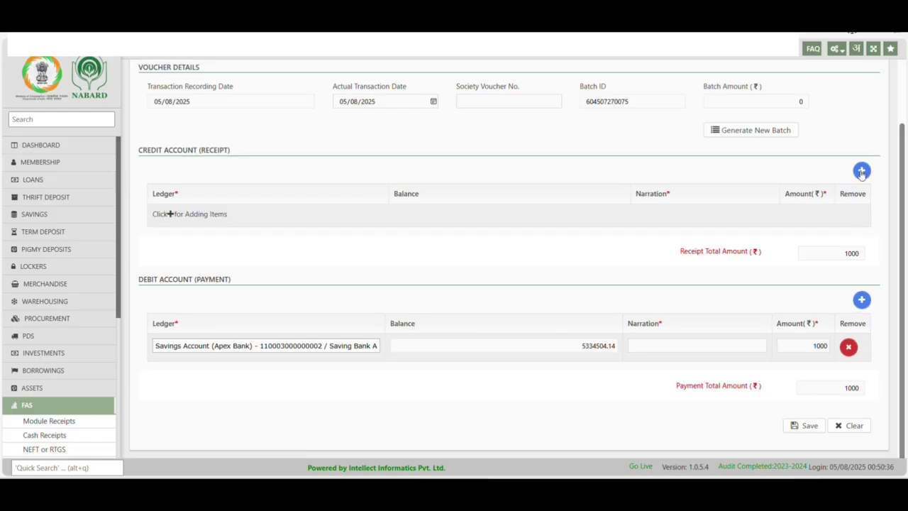
click(862, 171)
click(258, 211)
text(sa)
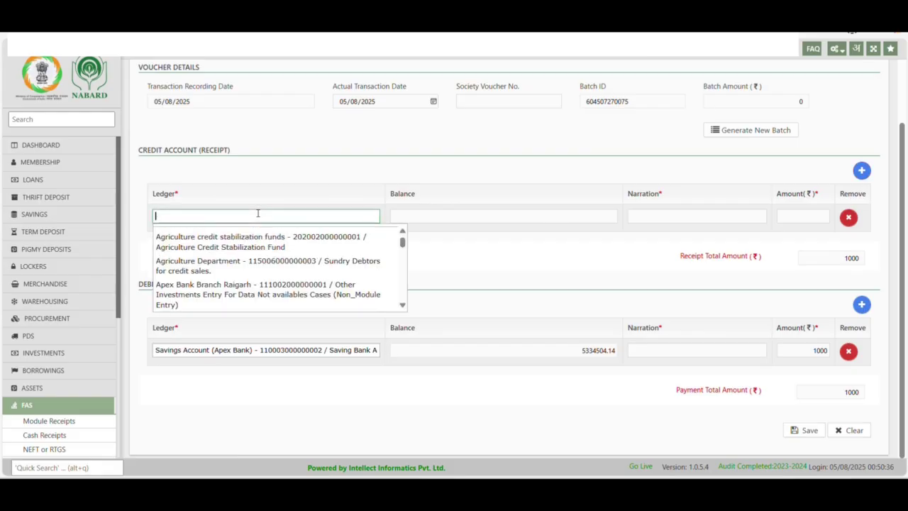
text(ving)
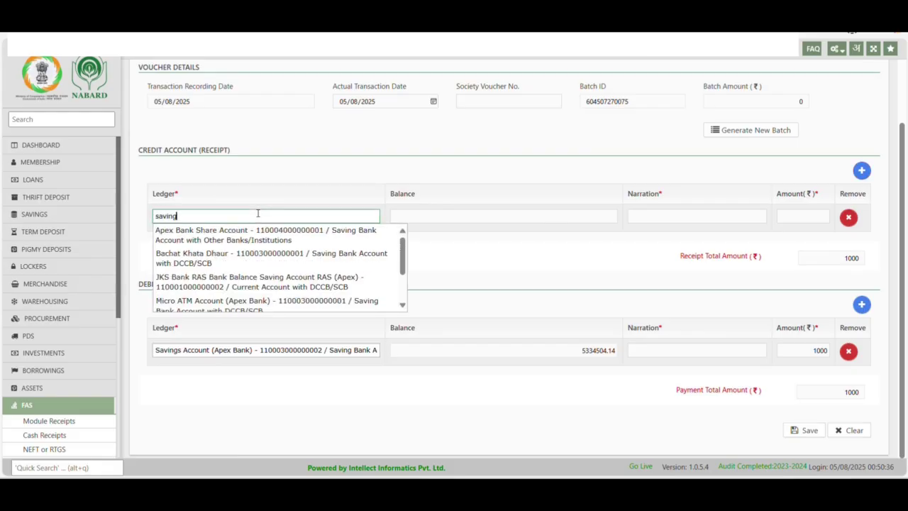
scroll(234, 299, down, 3)
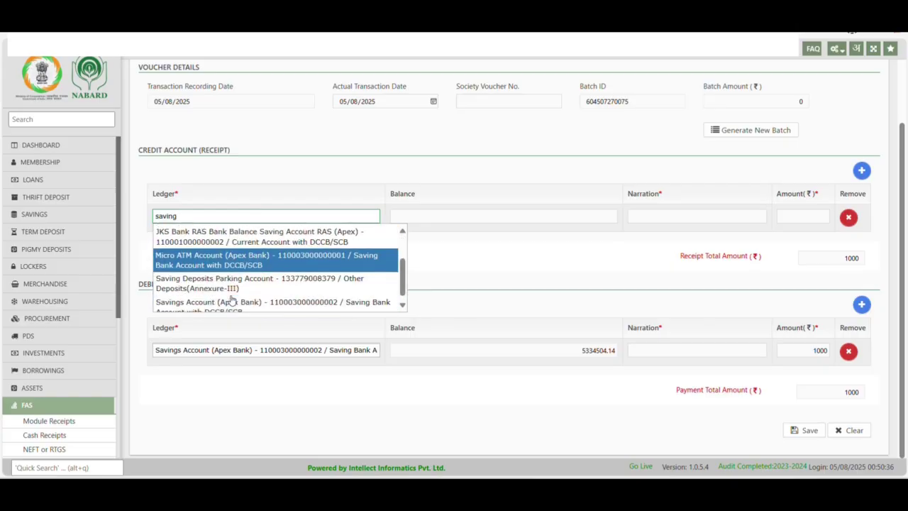
click(230, 299)
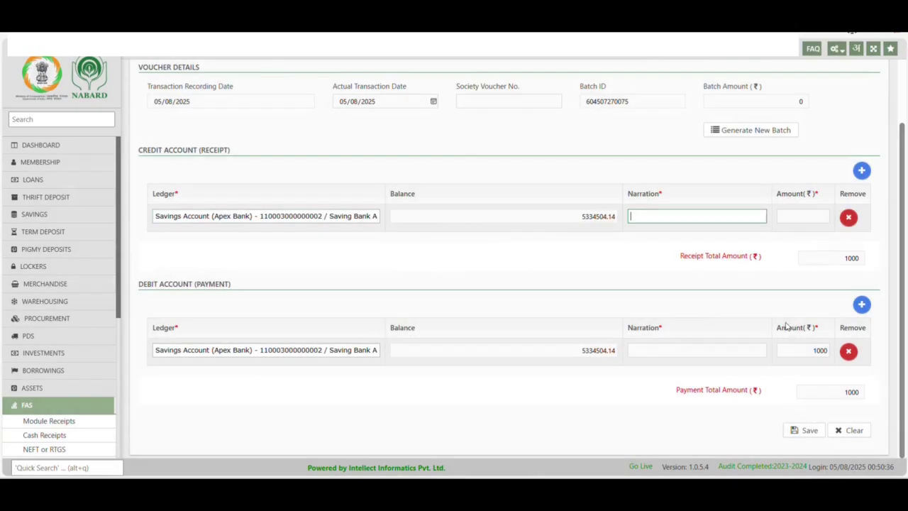
Step: Replace the savings account debit row with a new row using the salary / Salary and Allowances ledger
click(849, 350)
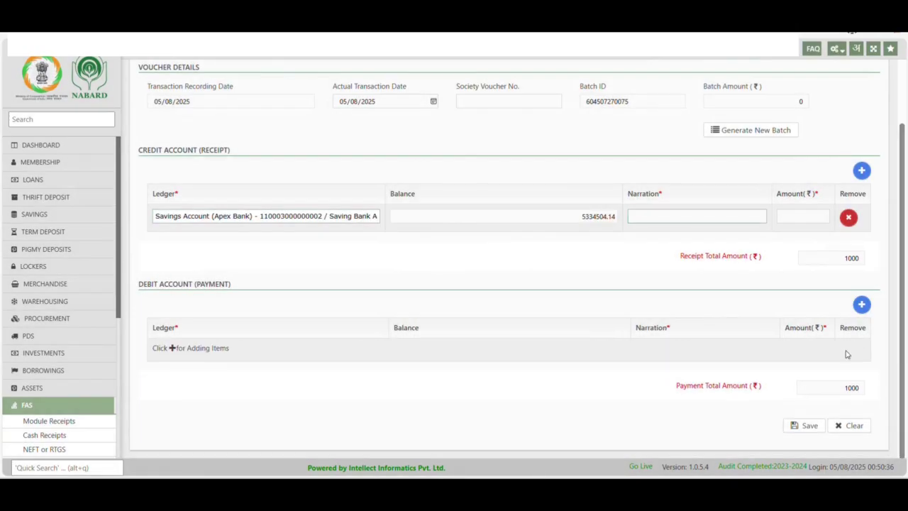
click(862, 305)
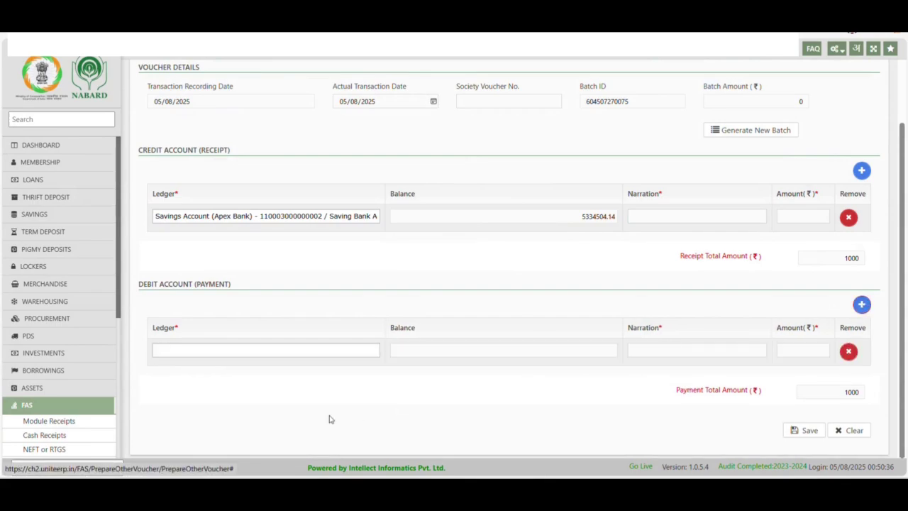
click(209, 348)
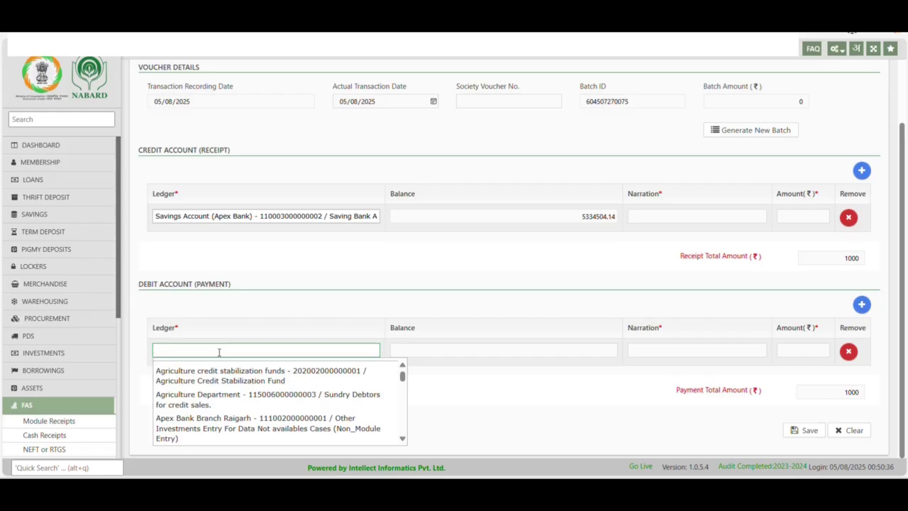
text(sala)
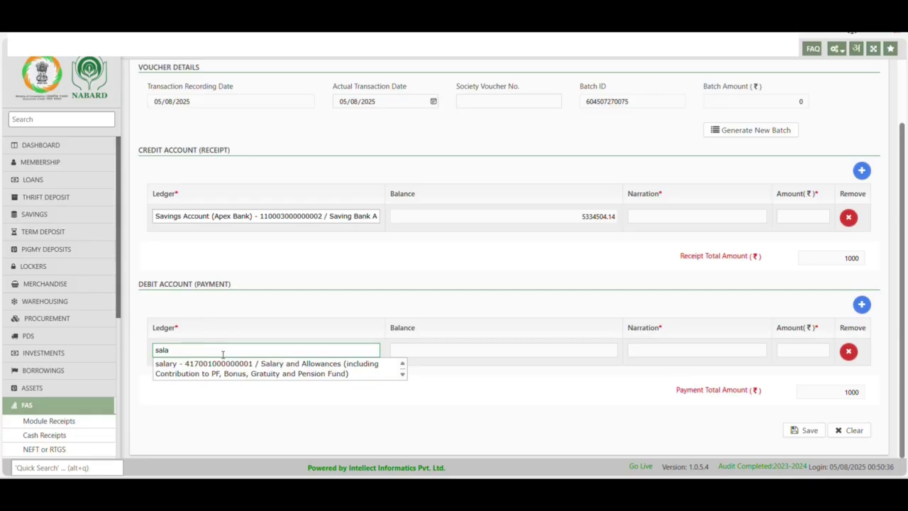
click(240, 368)
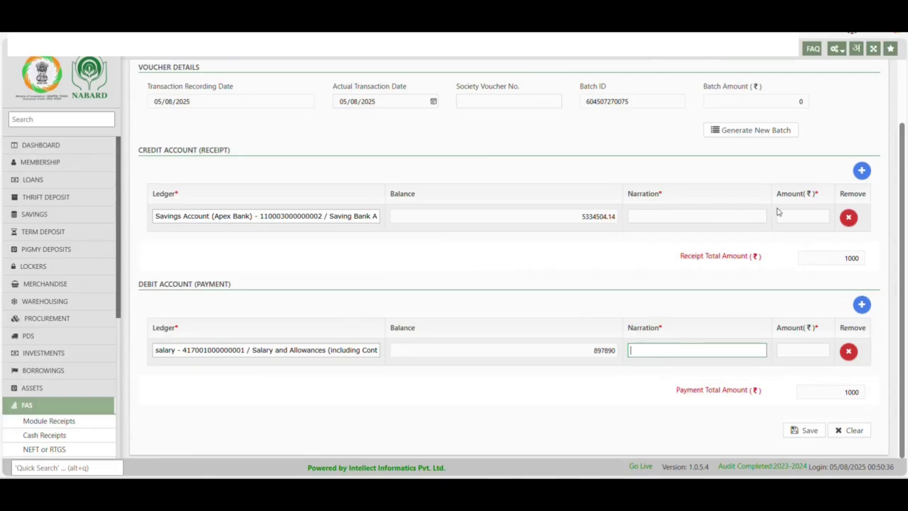
Step: Set the amount to 10000 on both the savings account credit row and the salary debit row
click(796, 221)
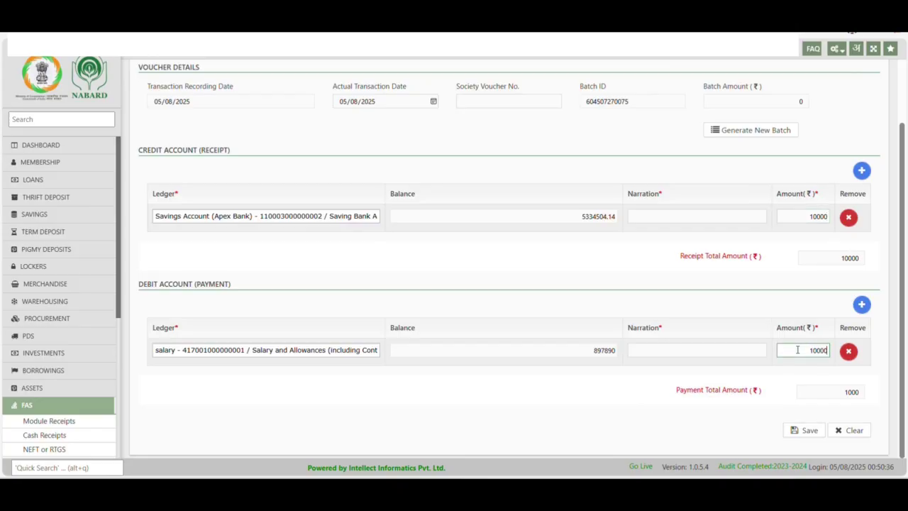
click(713, 288)
scroll(759, 292, down, 1)
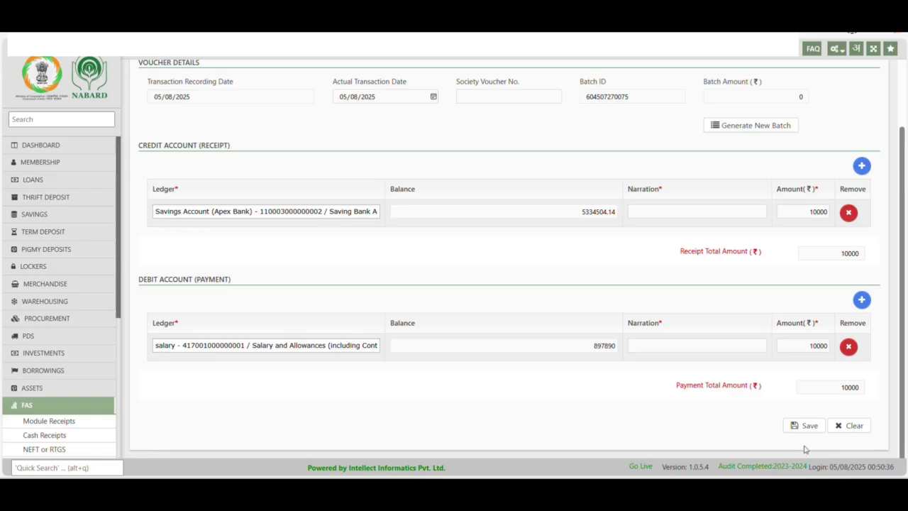